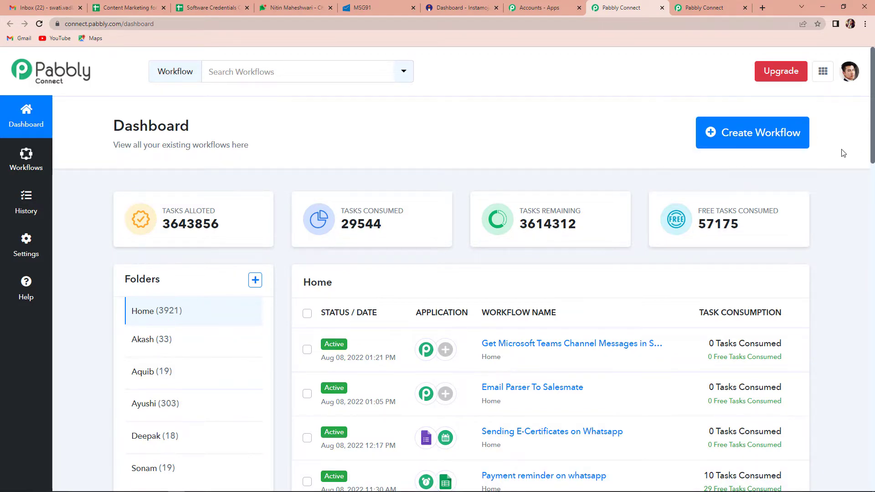
Create a new workflow named 'Instamojo to MSG91 Integration'.
left_click(750, 138)
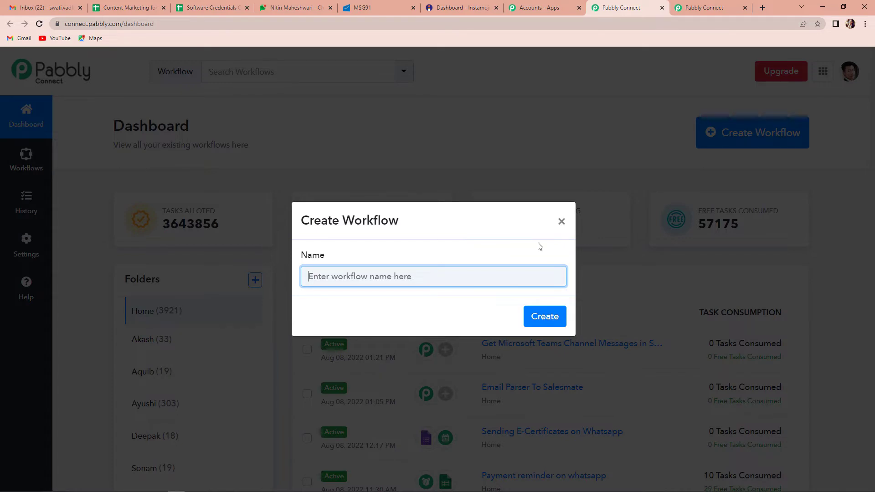
type("Instamojo to MSG91 Integration")
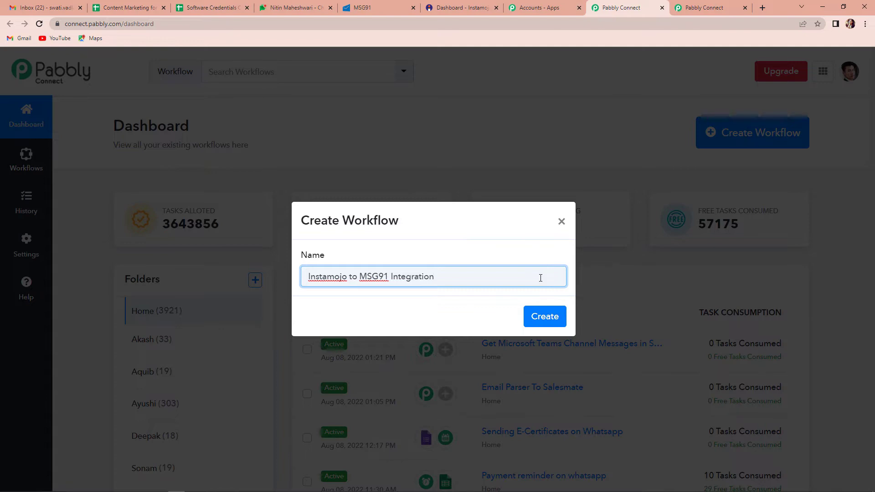
key("Return")
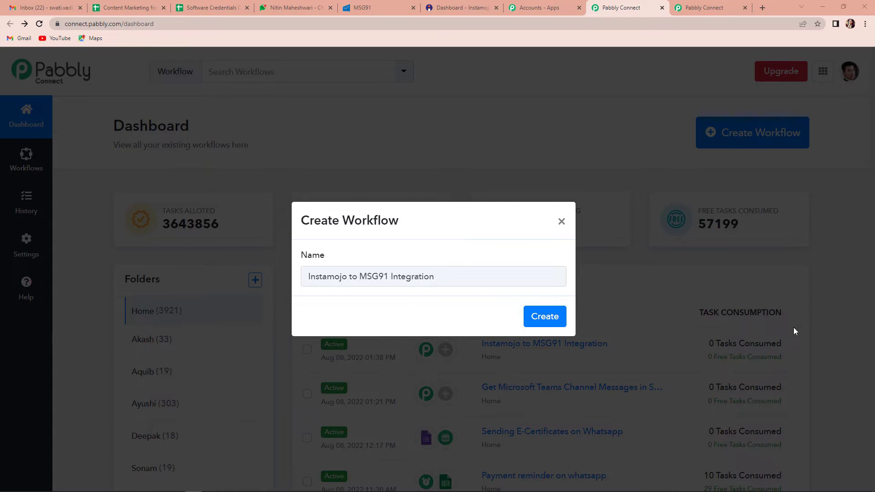
left_click(547, 322)
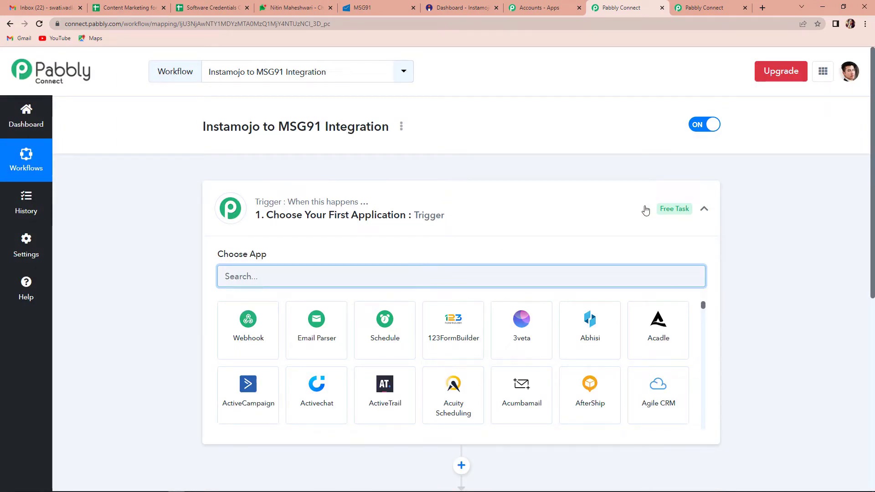
scroll(469, 237, "down", 4)
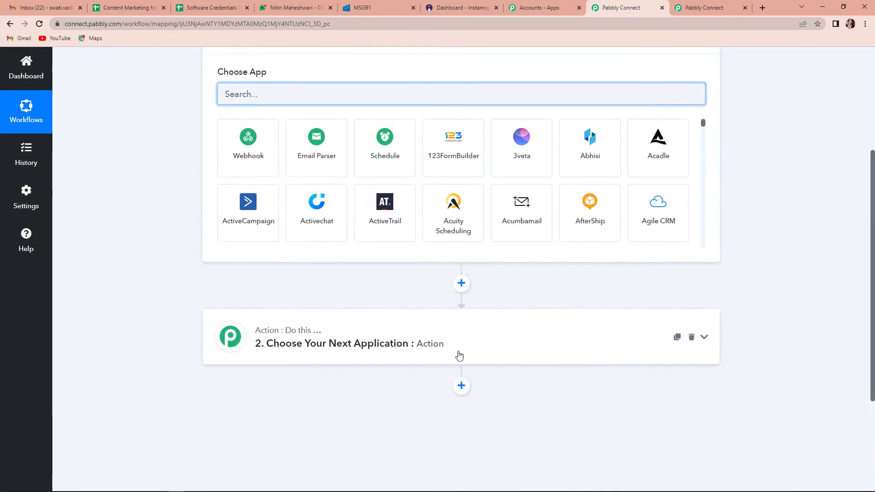
scroll(513, 348, "up", 2)
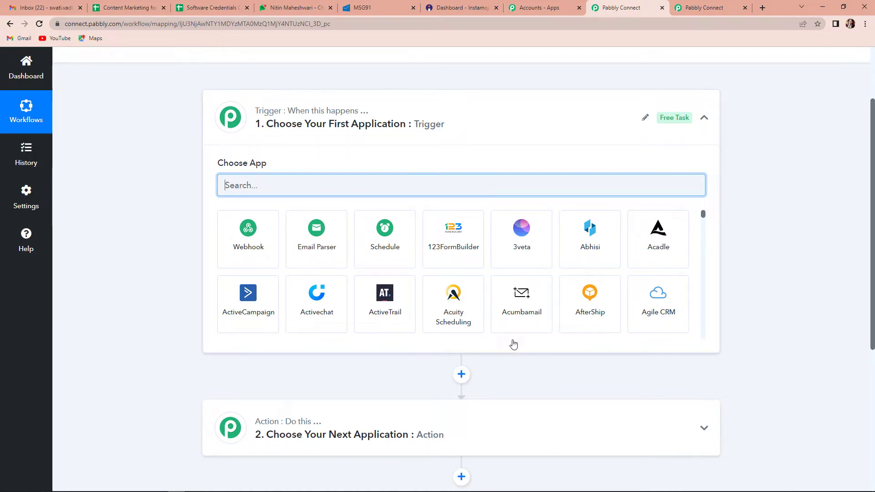
scroll(511, 345, "up", 2)
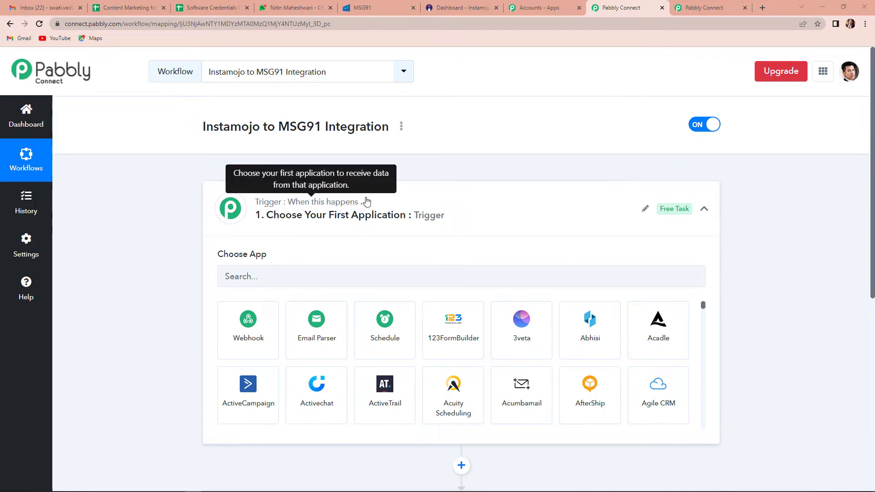
scroll(373, 209, "down", 2)
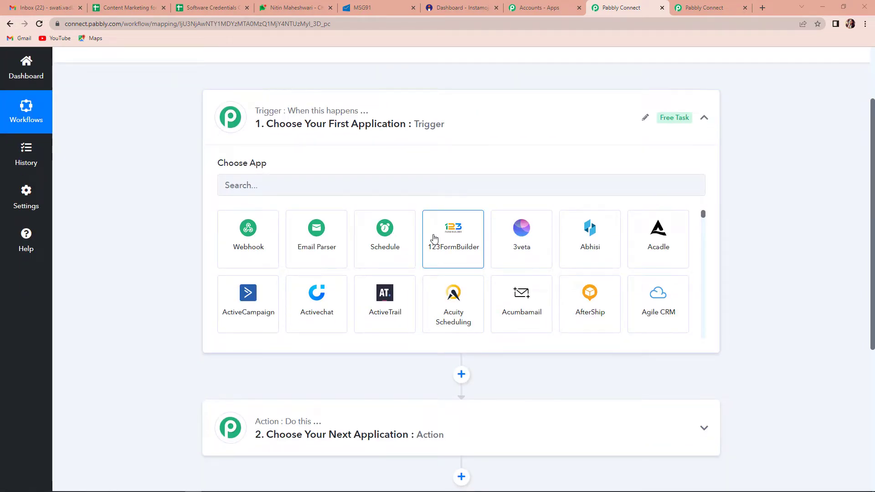
Set the workflow trigger to the Instamojo app with the New Sale event.
left_click(250, 183)
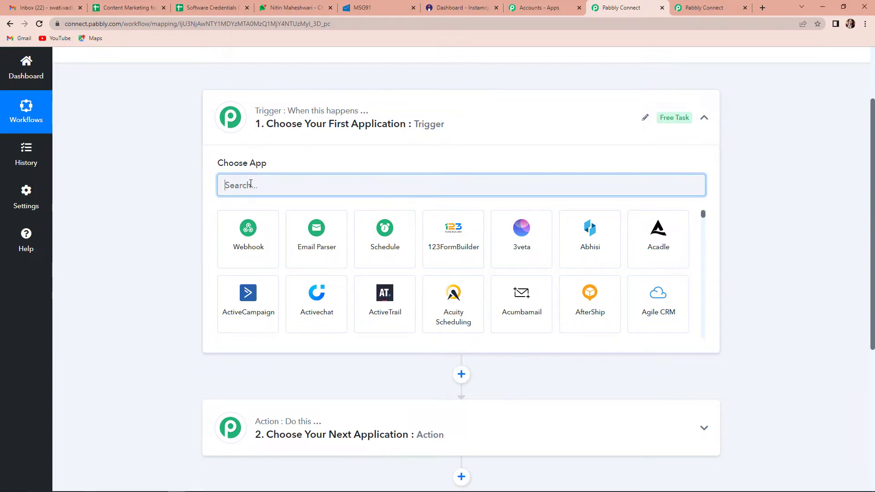
type("Ins")
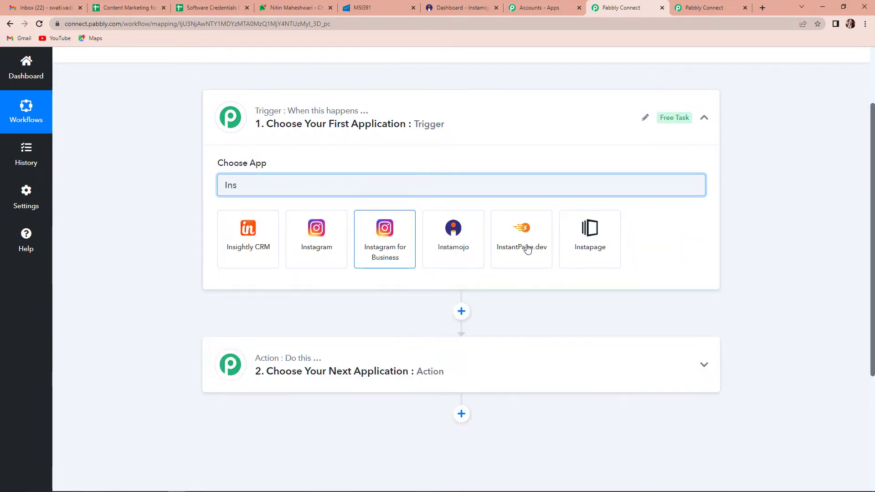
left_click(467, 251)
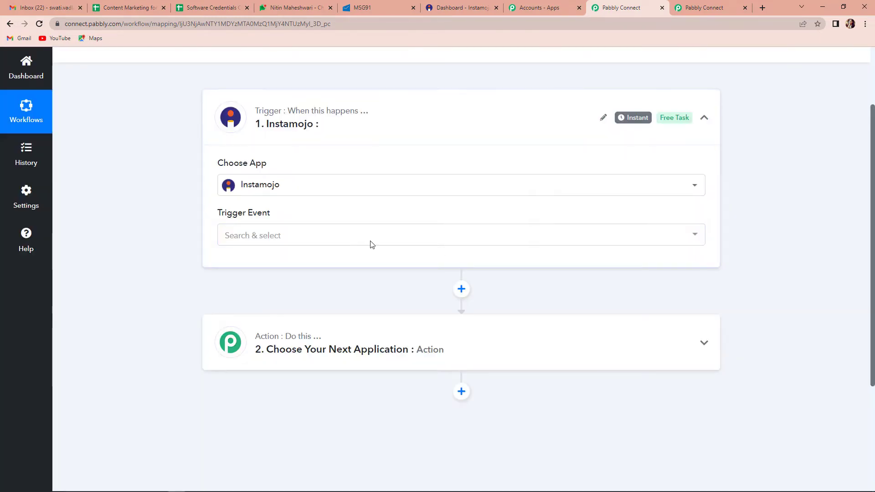
left_click(259, 239)
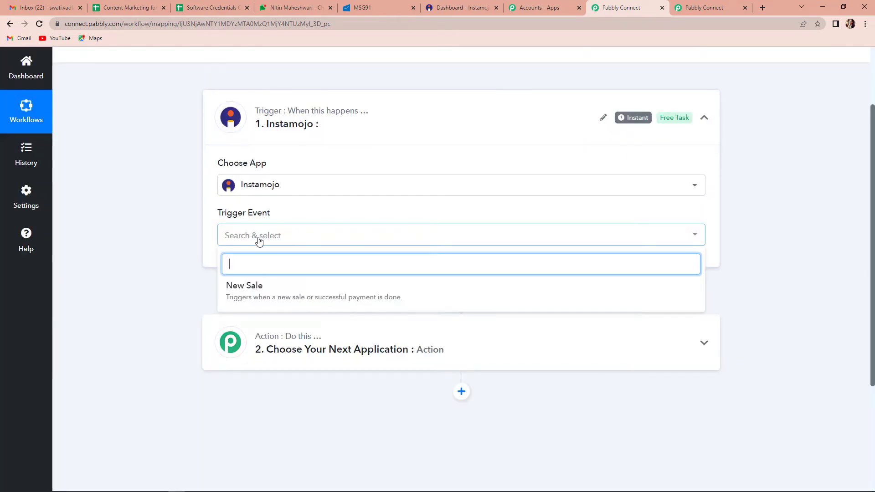
left_click(254, 285)
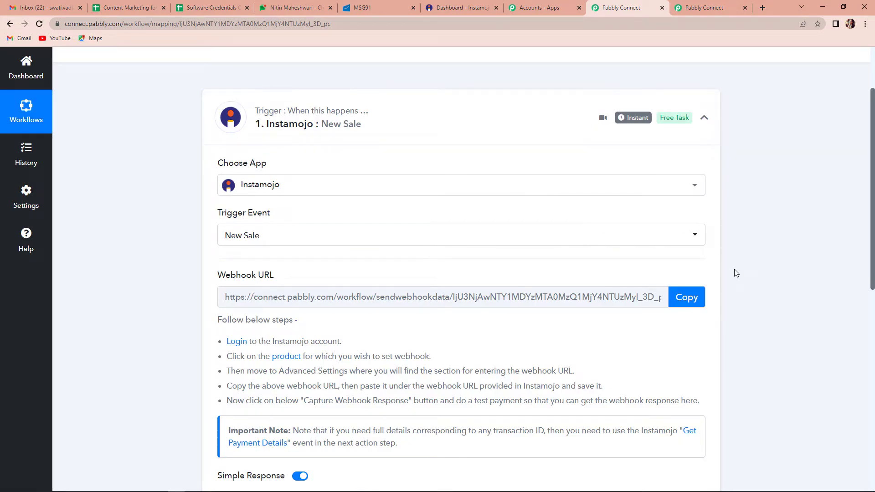
scroll(733, 255, "down", 1)
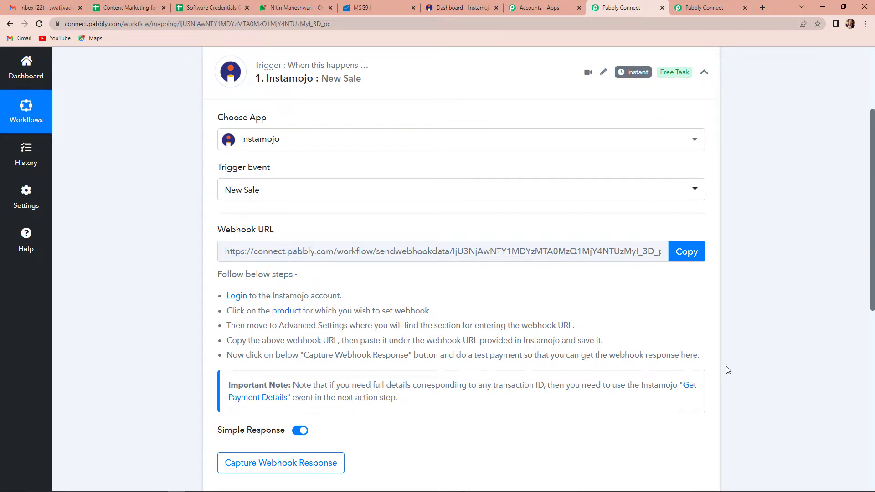
Open the Programming Languages smart page in Instamojo for editing.
left_click(461, 9)
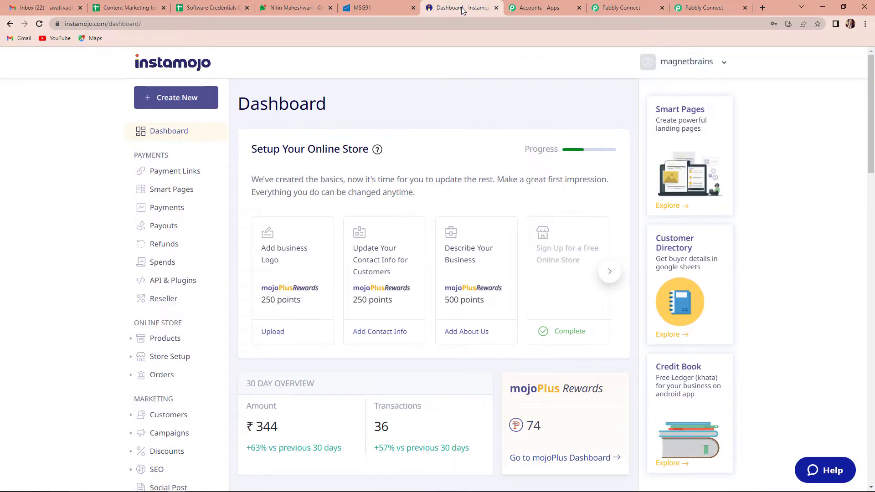
left_click(161, 191)
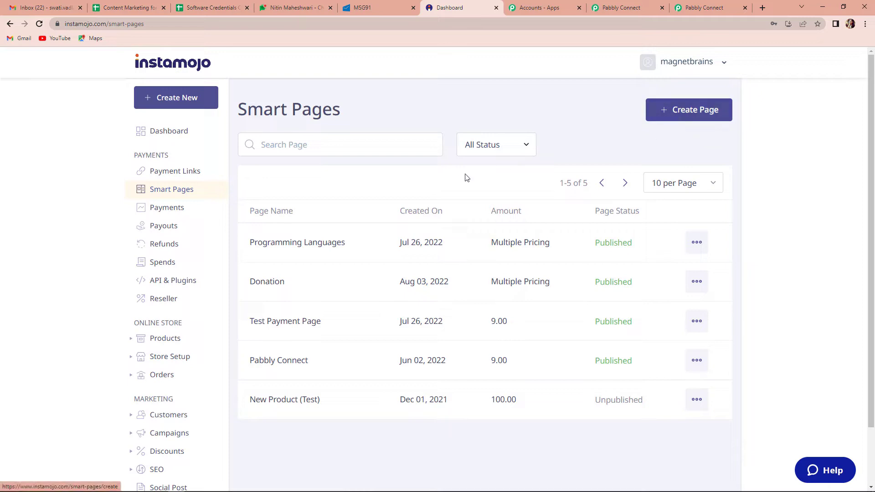
left_click(696, 243)
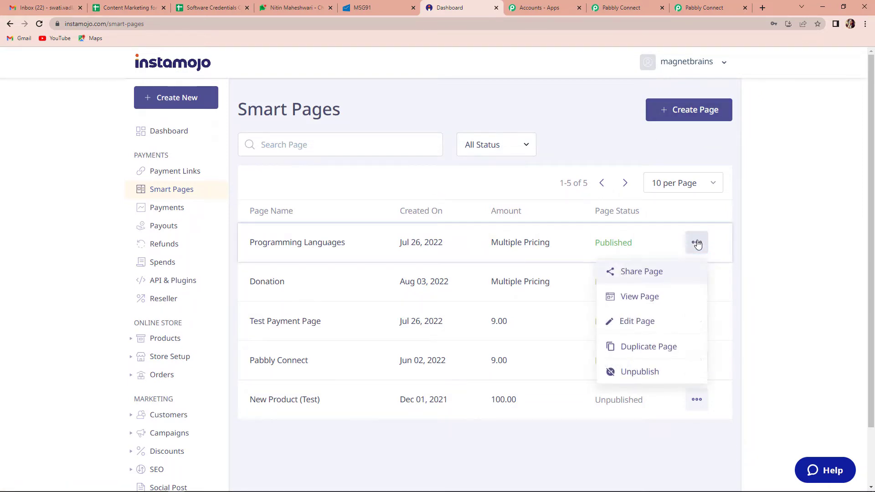
left_click(640, 324)
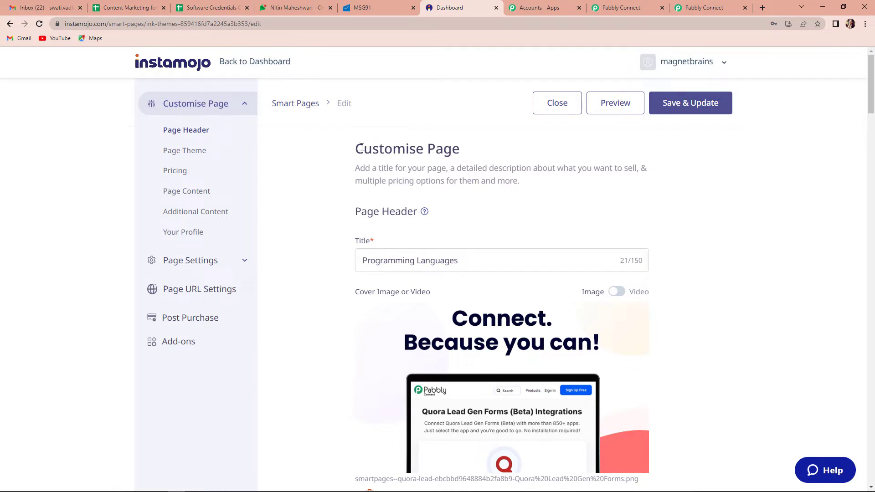
Scroll the smart page settings down to the Add Webhook option under Page Settings.
scroll(672, 232, "down", 1)
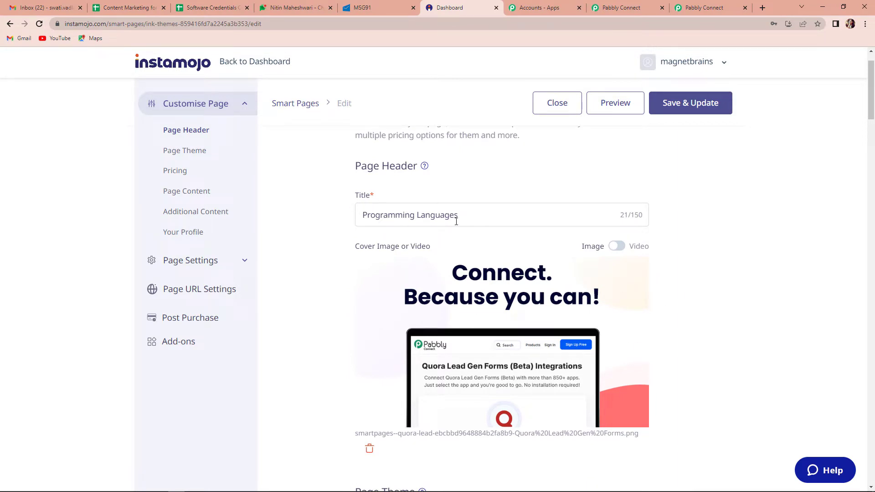
scroll(679, 238, "down", 7)
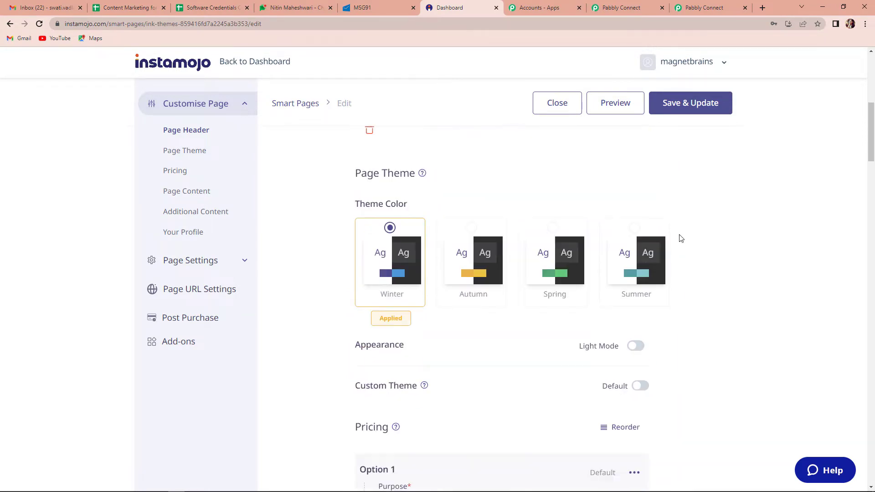
scroll(779, 253, "down", 3)
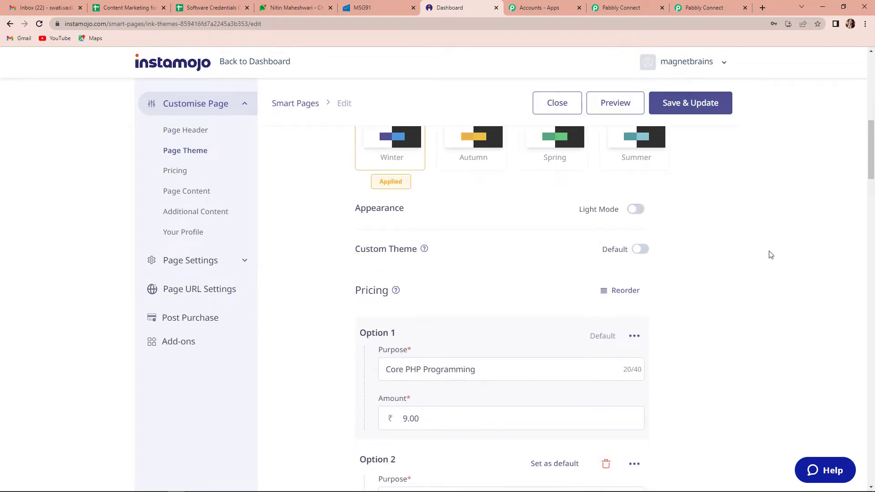
scroll(768, 254, "down", 1)
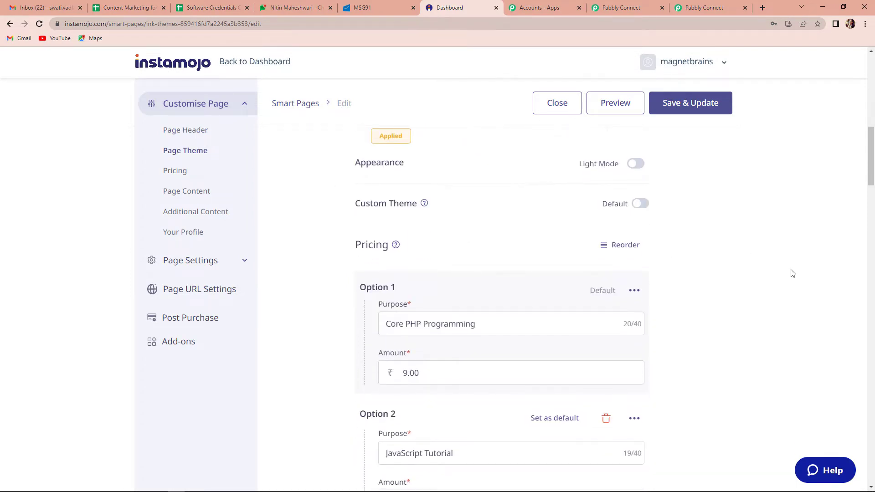
scroll(766, 276, "down", 1)
scroll(764, 253, "down", 2)
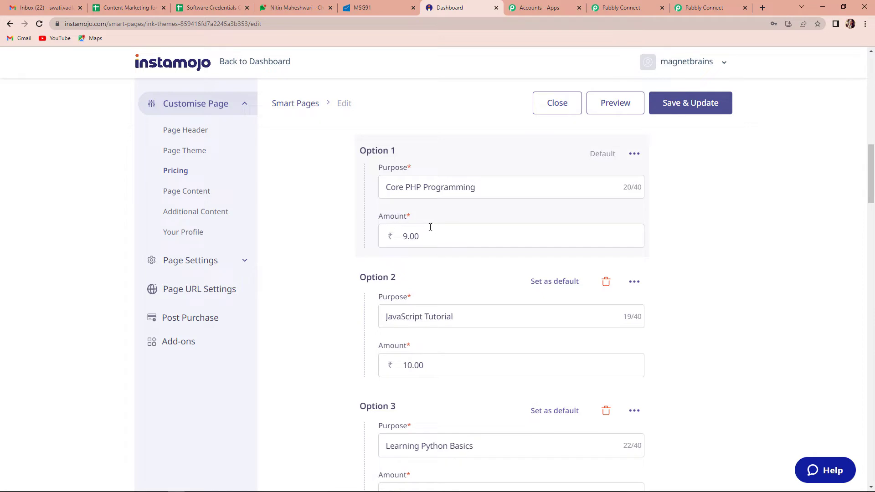
scroll(715, 237, "down", 3)
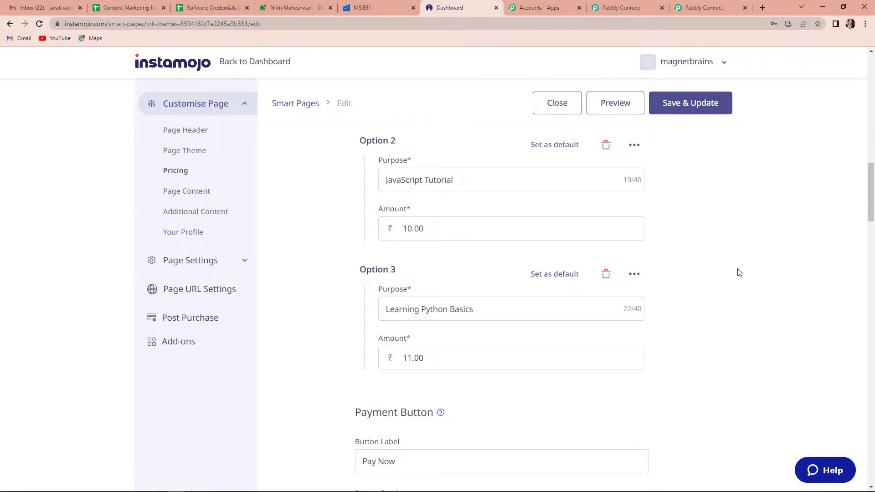
scroll(739, 273, "down", 5)
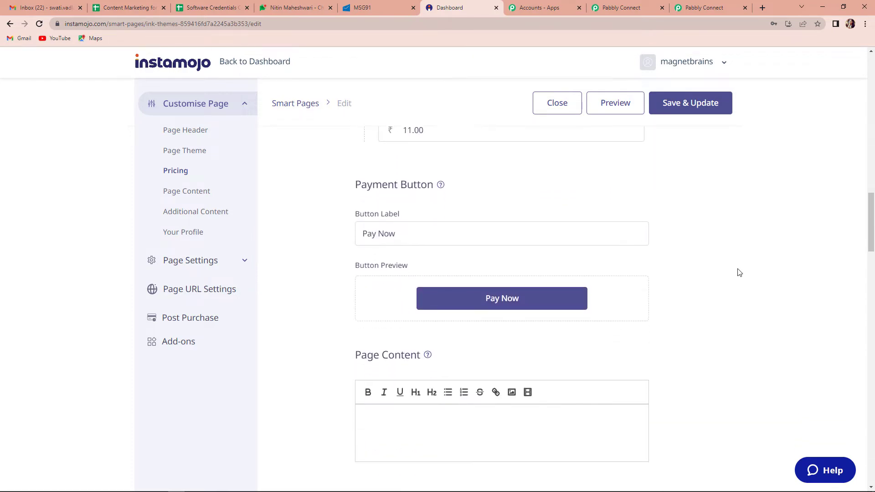
scroll(739, 273, "down", 8)
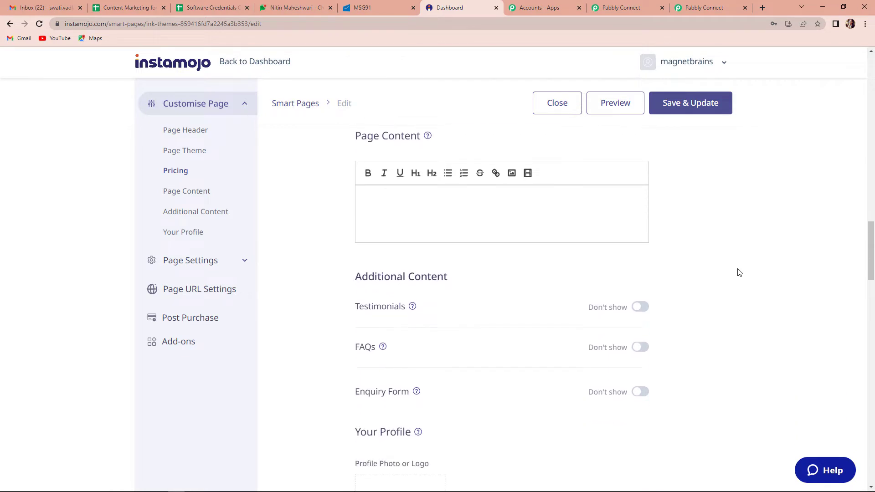
scroll(739, 273, "down", 2)
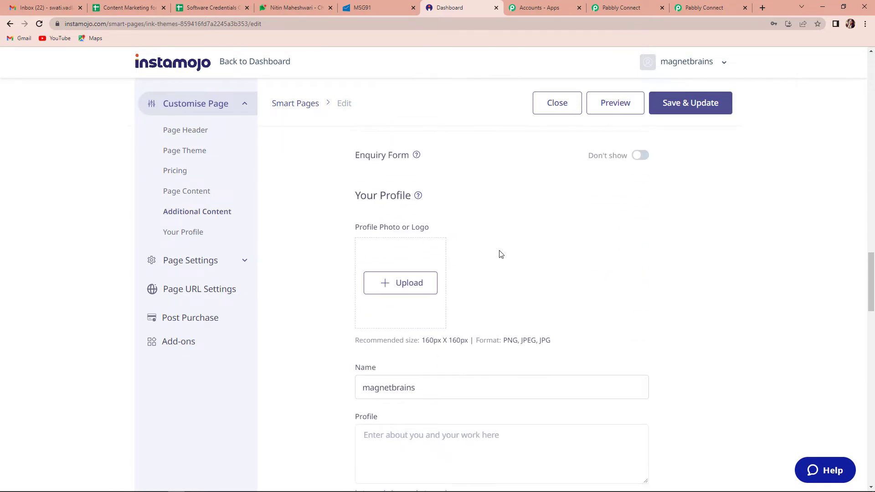
scroll(719, 282, "down", 1)
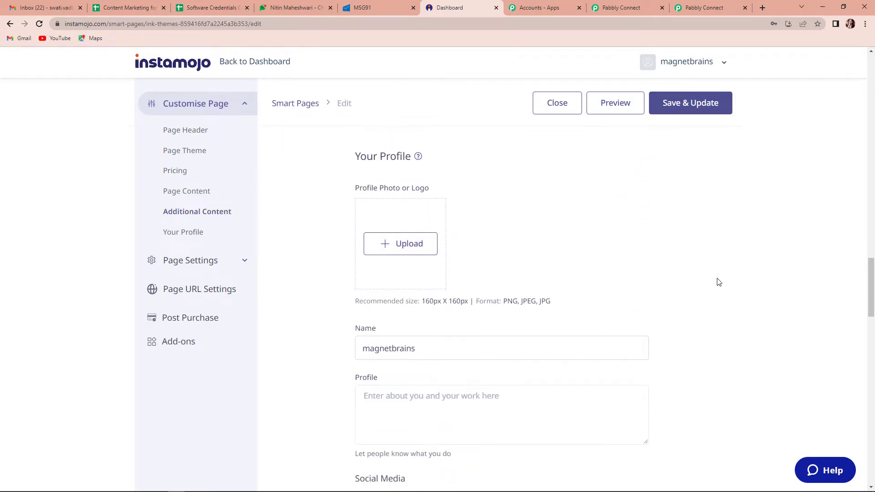
scroll(718, 282, "down", 7)
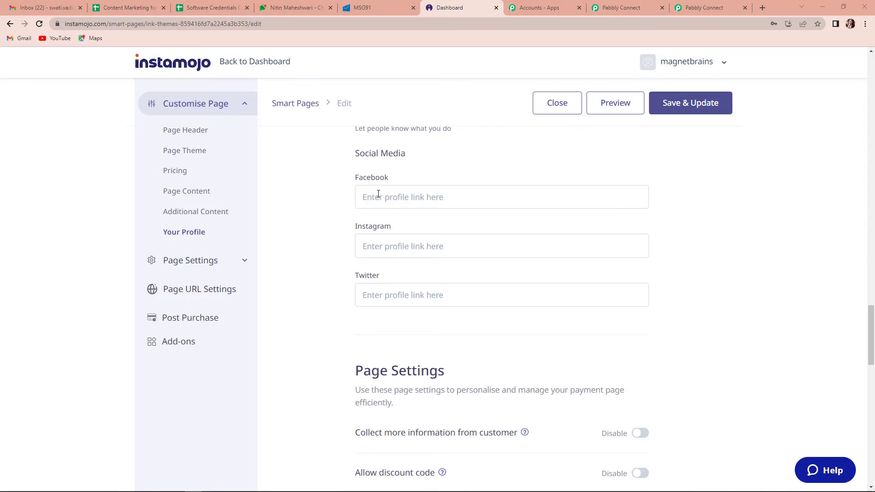
scroll(533, 277, "down", 4)
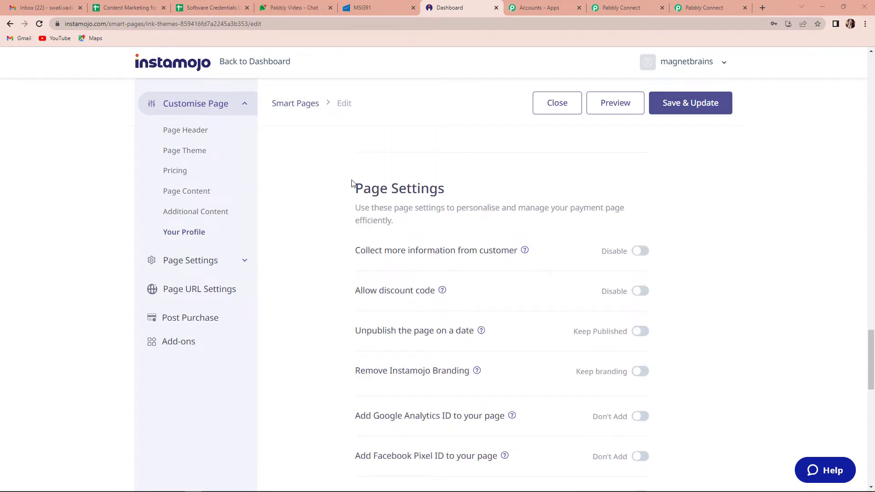
scroll(454, 230, "down", 3)
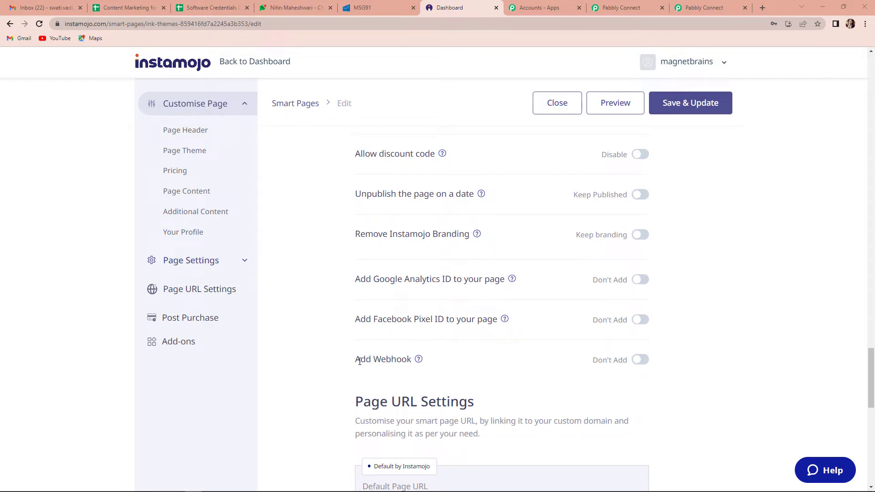
Turn on Add Webhook, paste in the Pabbly Connect webhook URL, and save the smart page.
left_click(639, 360)
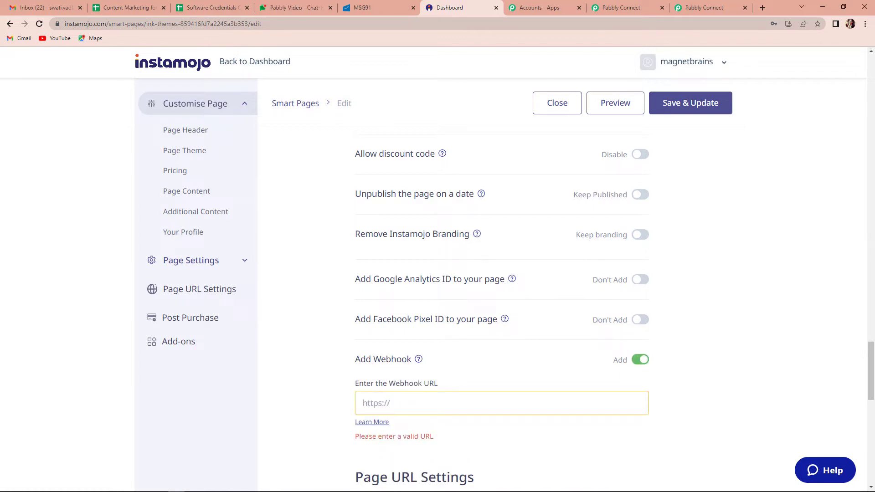
left_click(623, 7)
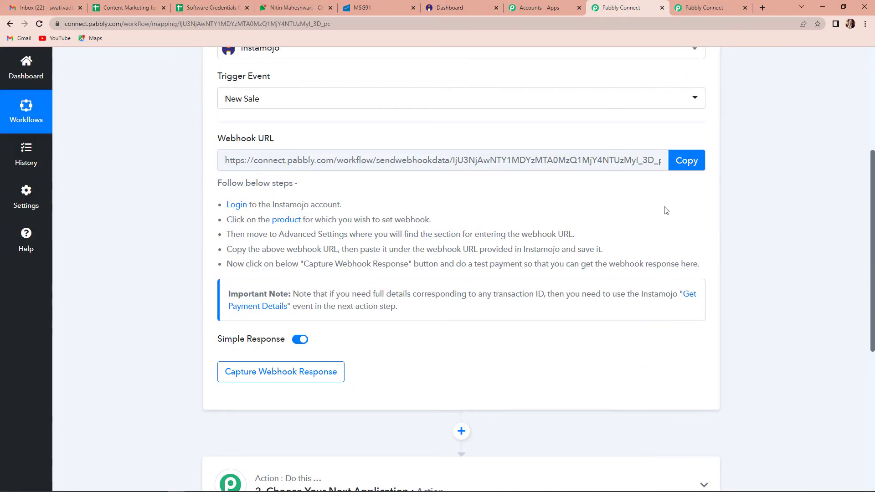
left_click(686, 168)
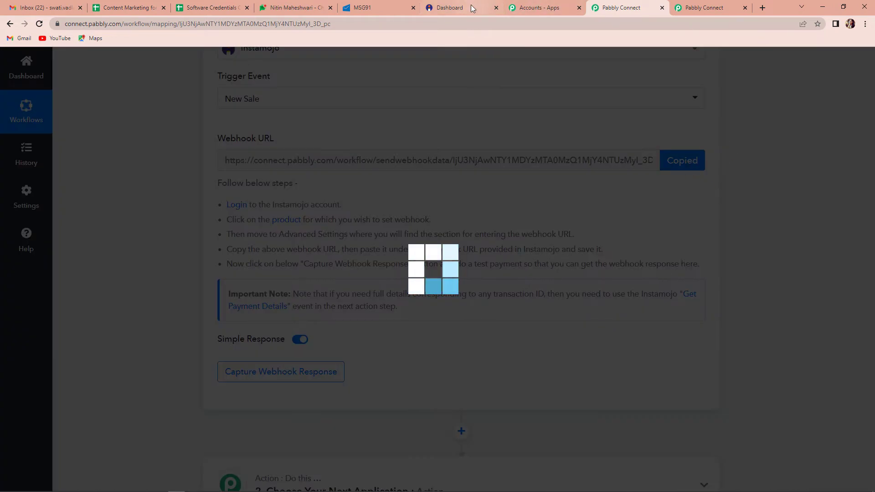
left_click(455, 7)
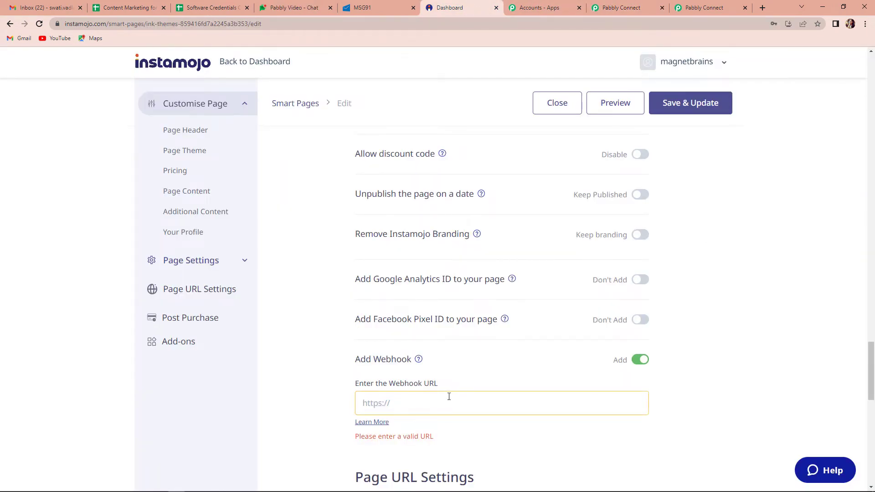
key("ctrl+v")
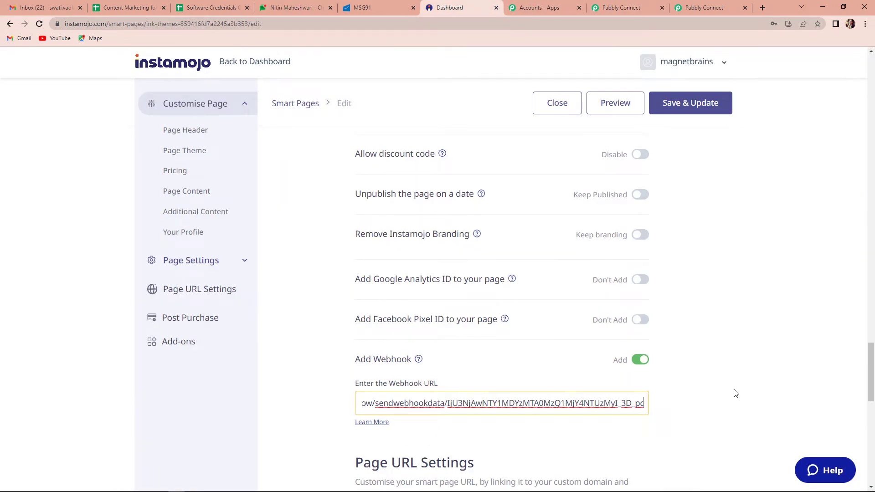
scroll(732, 374, "down", 7)
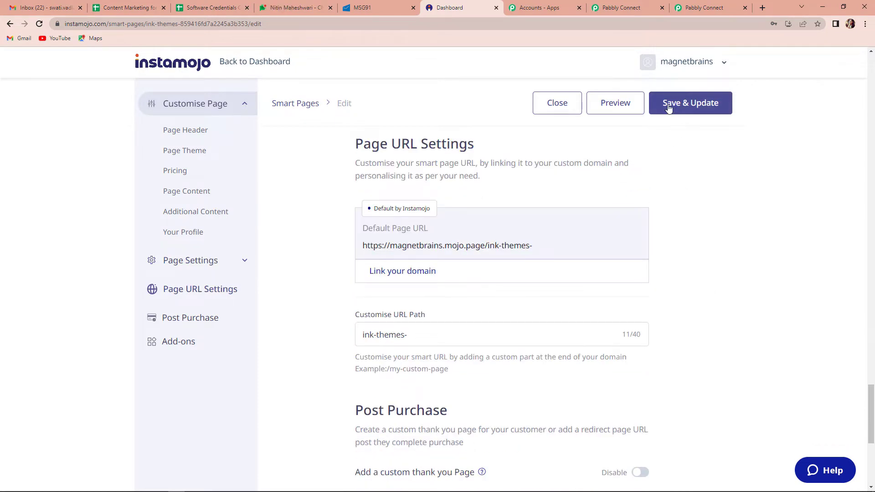
left_click(713, 108)
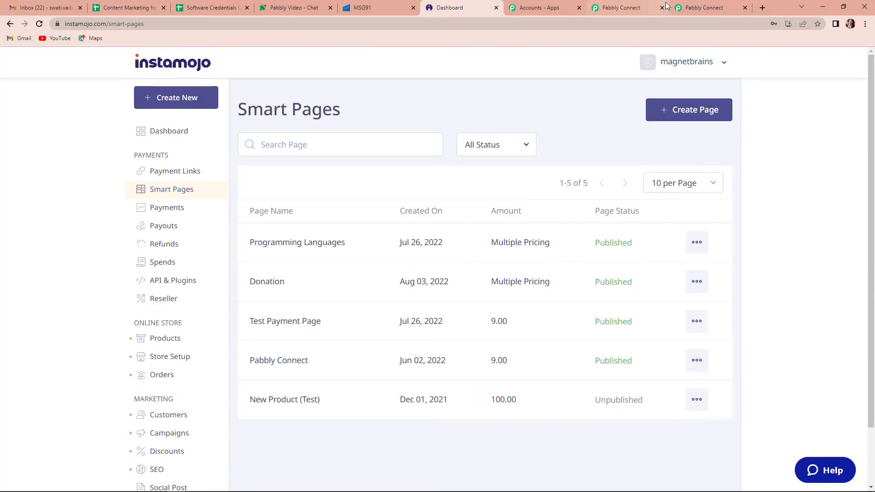
left_click(625, 10)
scroll(738, 228, "down", 2)
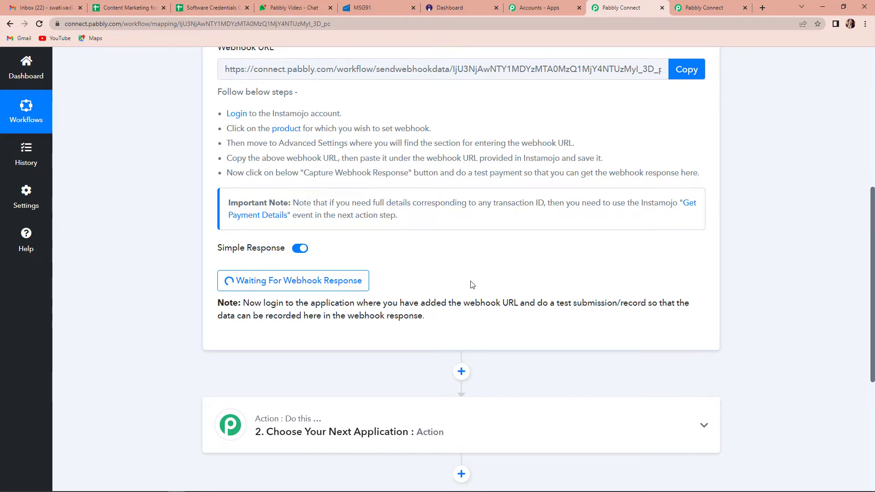
On the live Programming Languages page, choose JavaScript Tutorial and proceed to checkout.
left_click(463, 4)
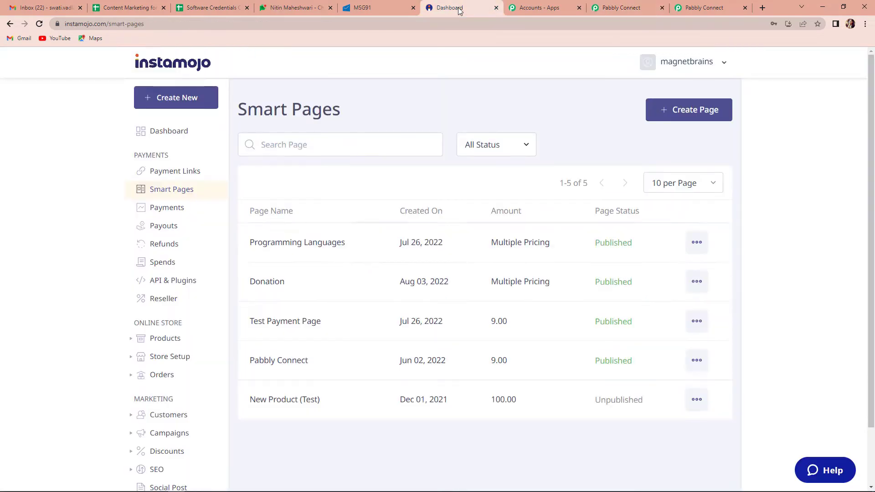
left_click(697, 245)
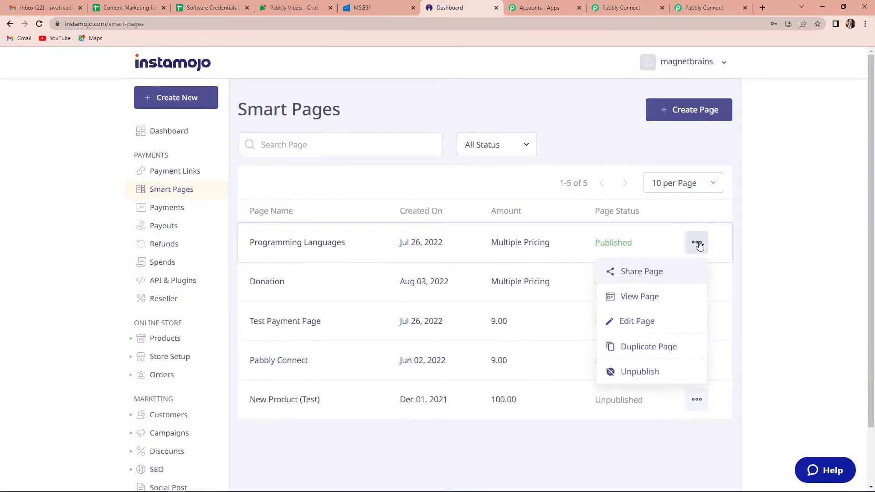
left_click(638, 299)
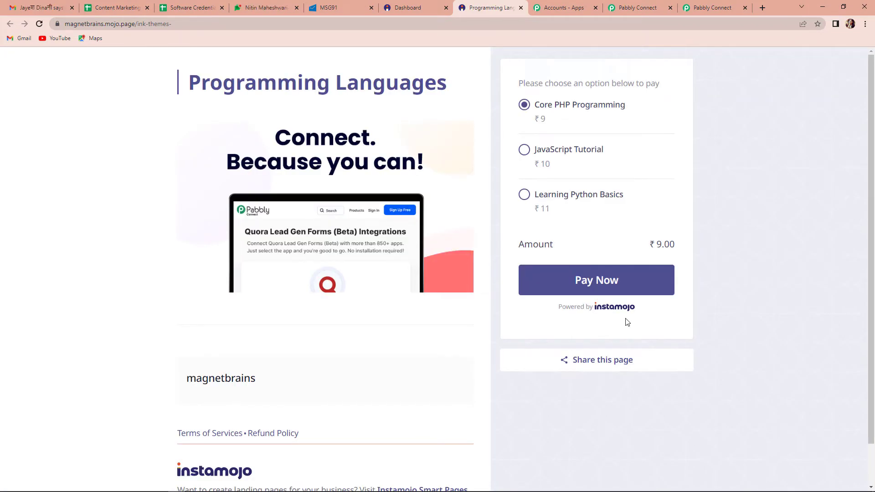
left_click(524, 155)
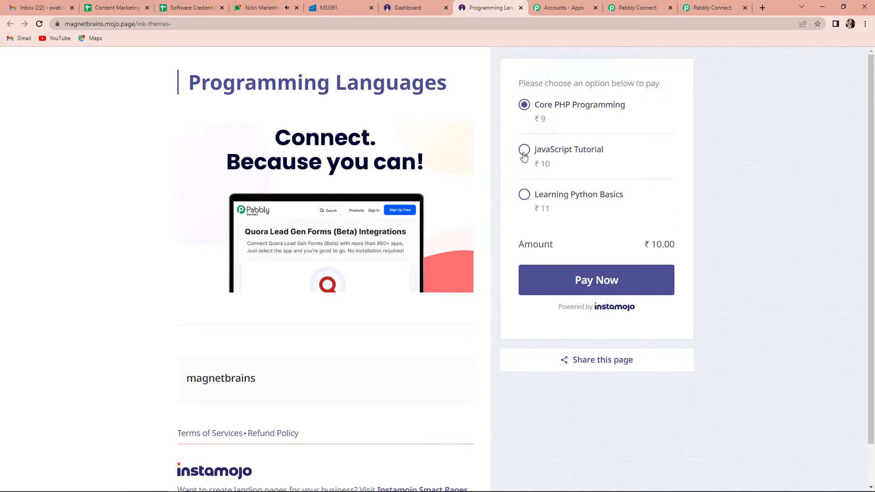
left_click(576, 287)
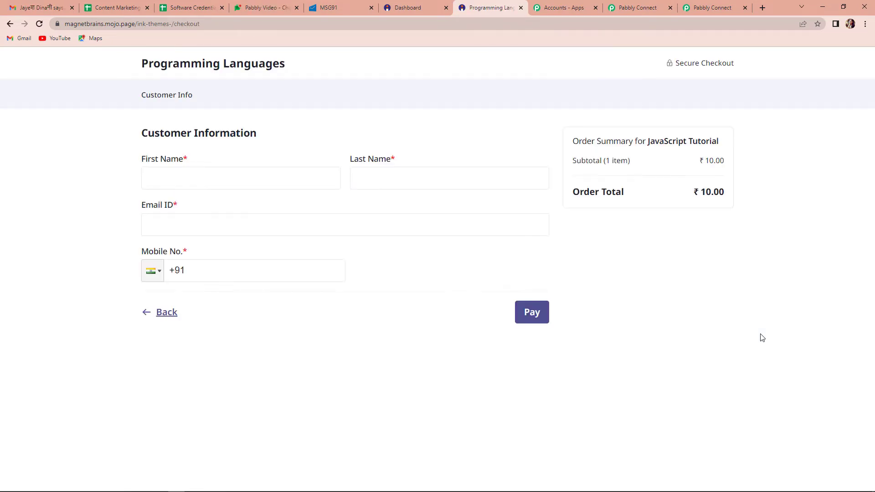
Fill in the buyer's name, e-mail and mobile number, then pay the ₹10 order.
left_click(214, 174)
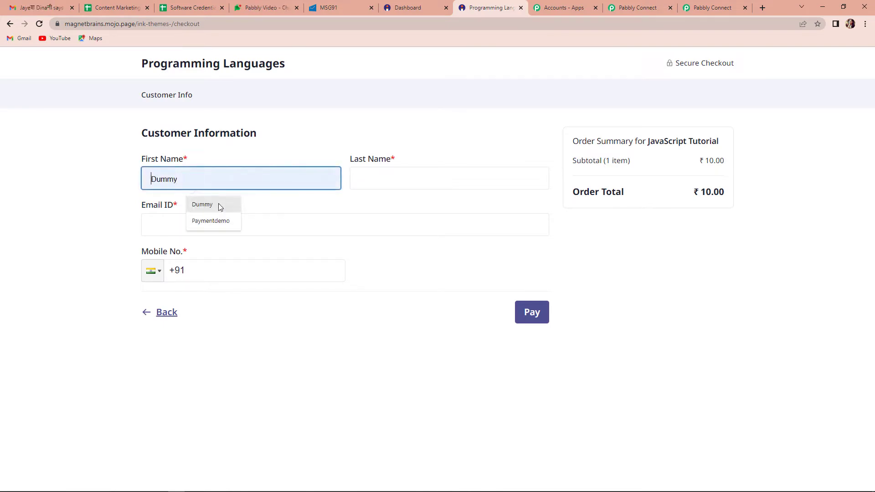
left_click(217, 205)
left_click(360, 177)
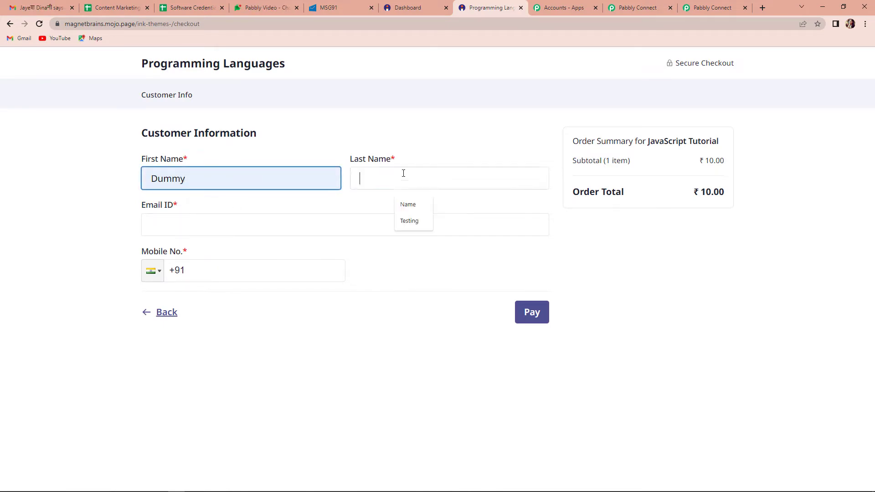
left_click(409, 222)
left_click(175, 227)
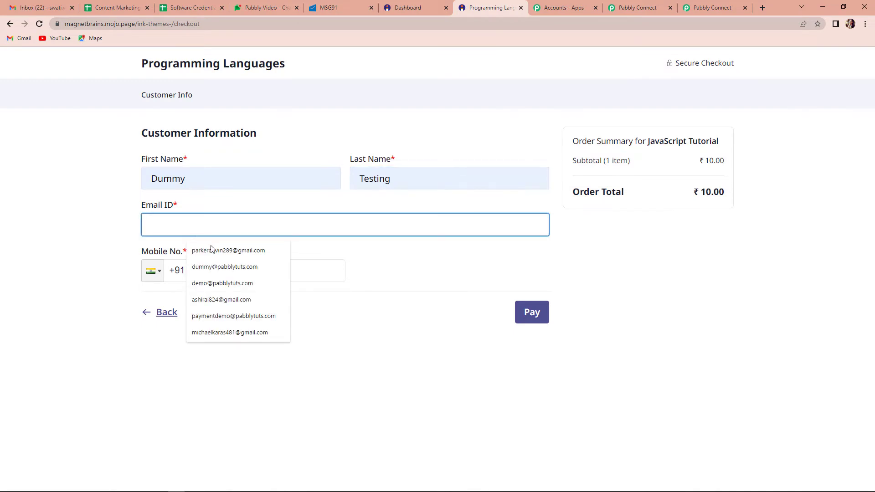
left_click(250, 267)
left_click(215, 271)
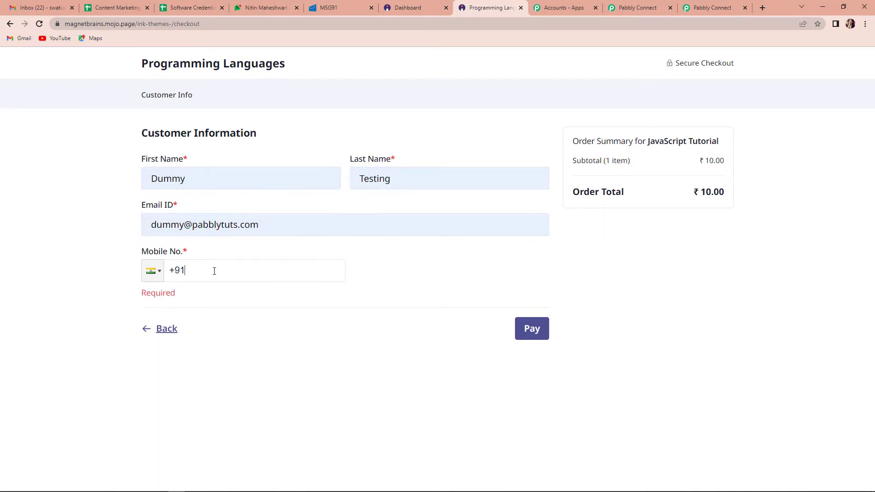
type("XXXXXXXX")
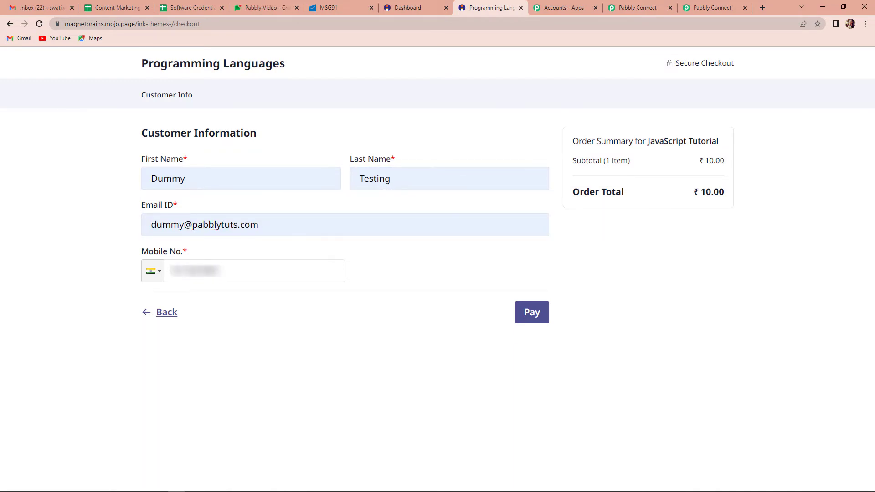
type("XX")
left_click(537, 318)
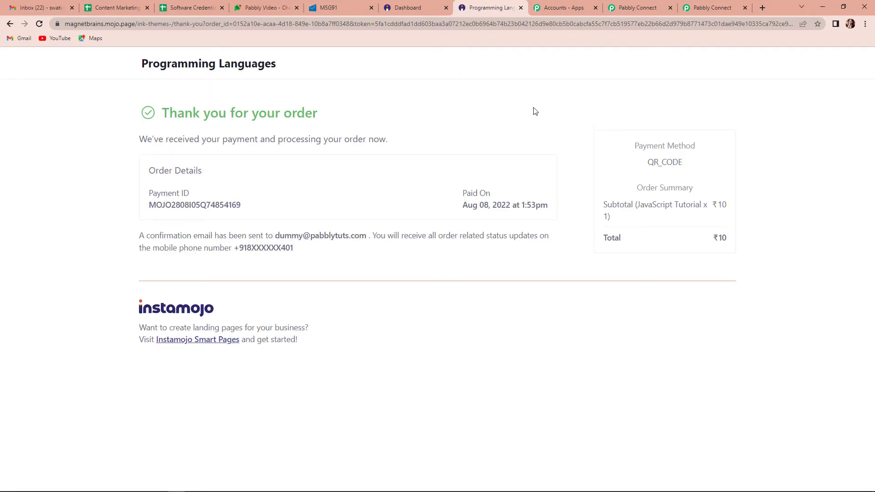
Review the received sale data: status SUCCESS, 10.00 INR, purpose JavaScript Tutorial, quantity 1.
left_click(637, 8)
scroll(737, 266, "down", 6)
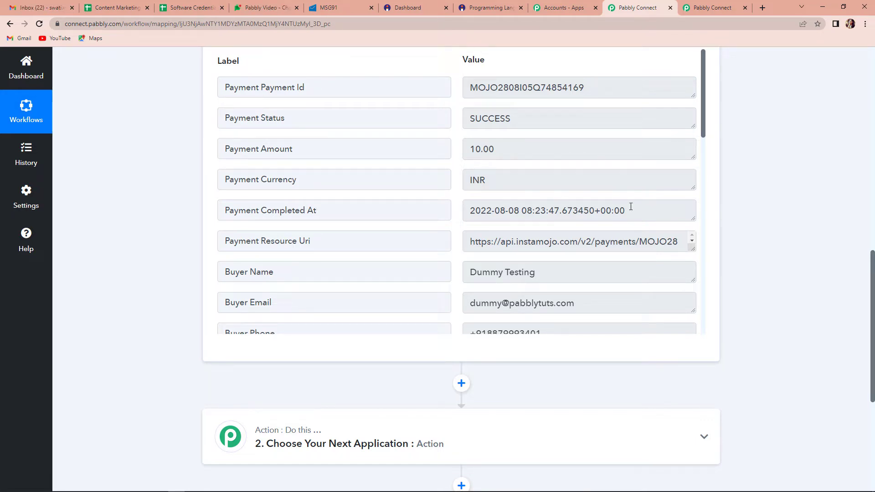
scroll(355, 232, "down", 2)
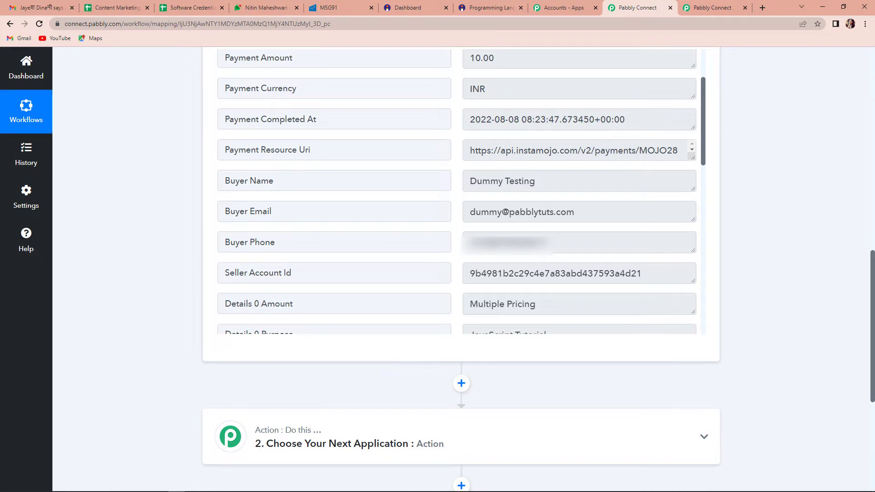
scroll(457, 226, "down", 2)
scroll(458, 226, "down", 3)
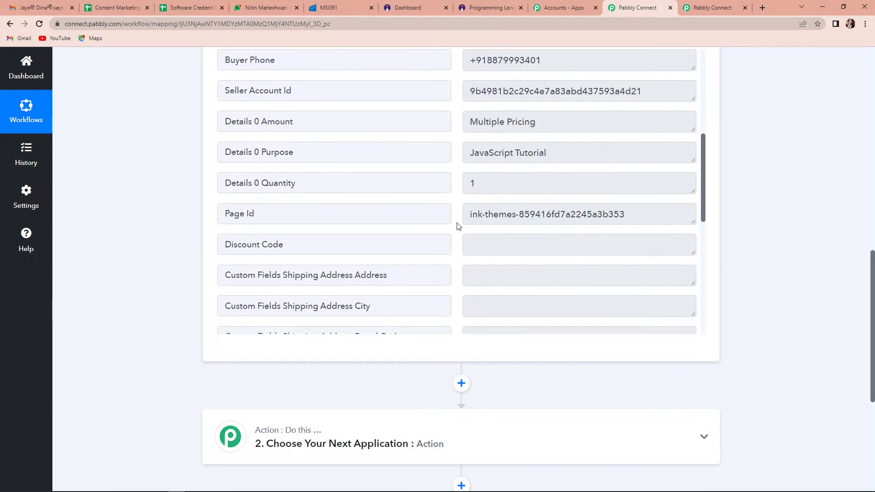
left_click(339, 157)
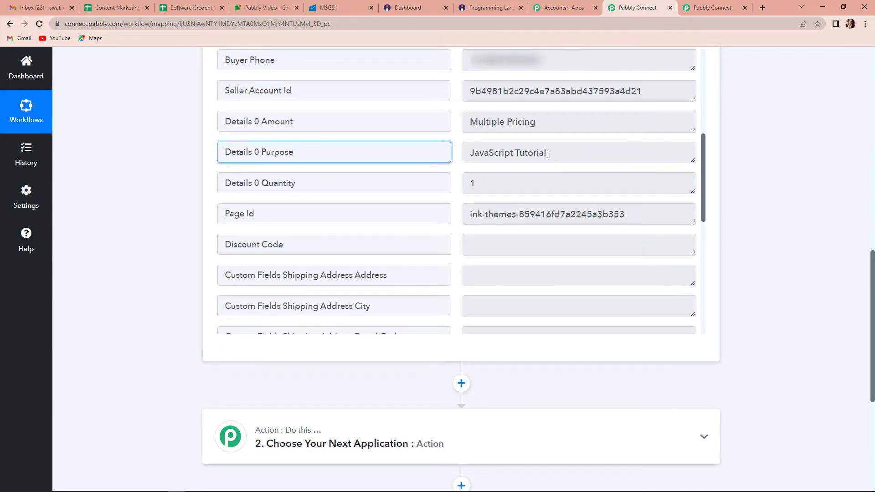
left_click_drag(547, 154, 452, 160)
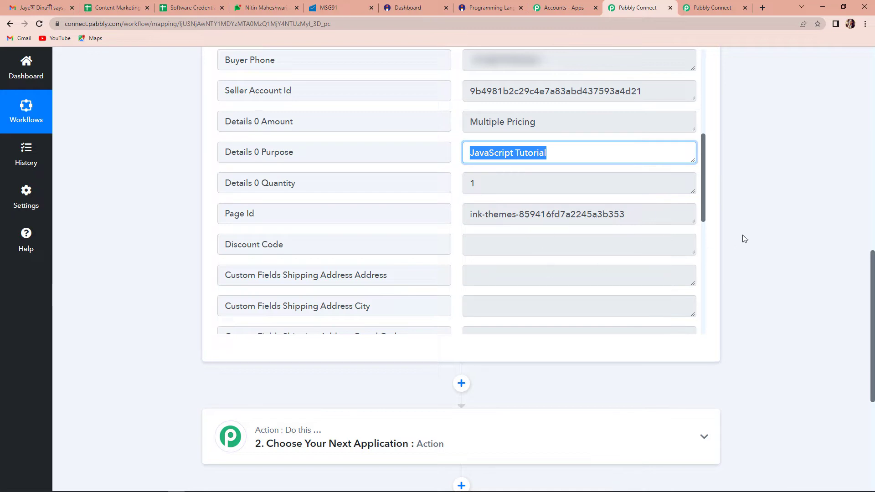
left_click(722, 237)
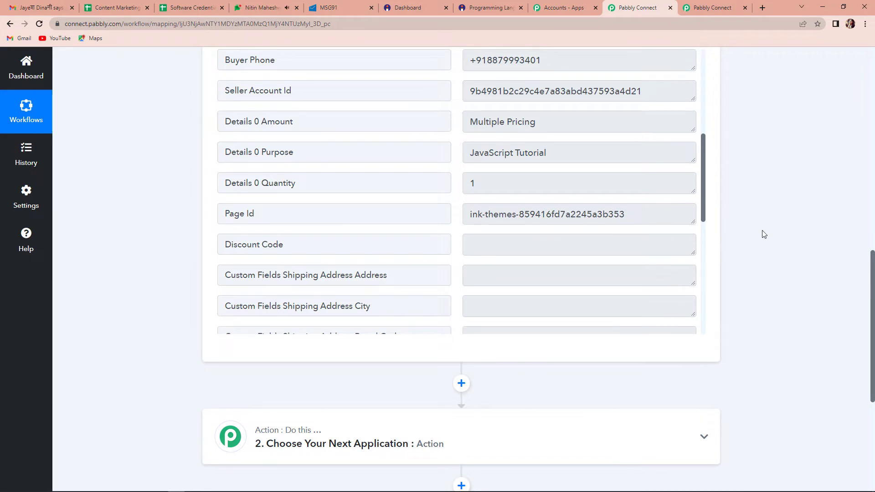
scroll(814, 262, "down", 3)
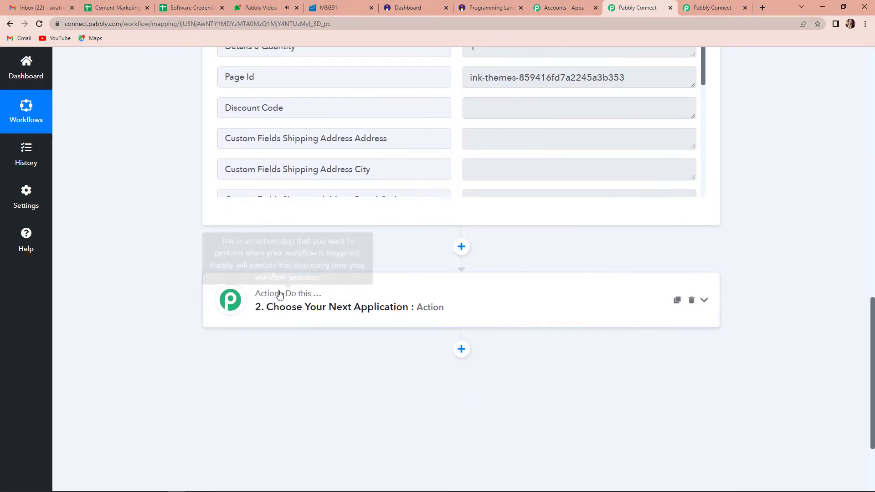
Set step 2's action app to MSG91 with the Send Campaign event.
left_click(279, 294)
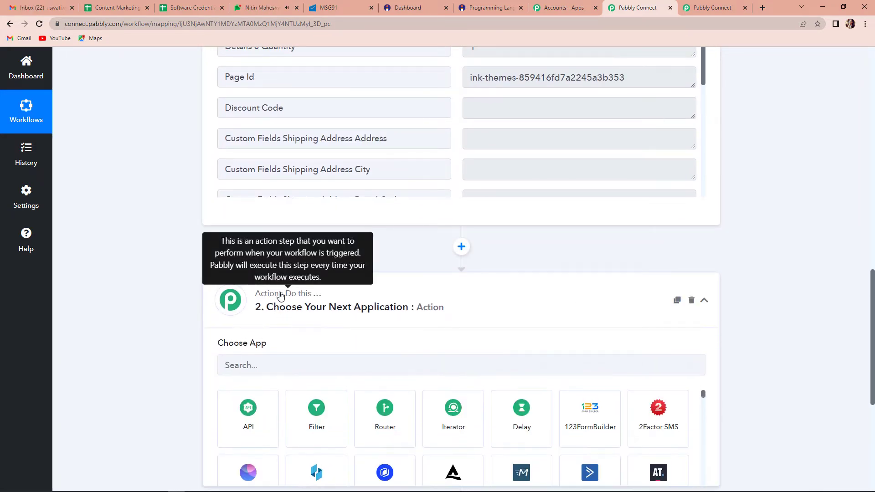
left_click(280, 368)
type("MG")
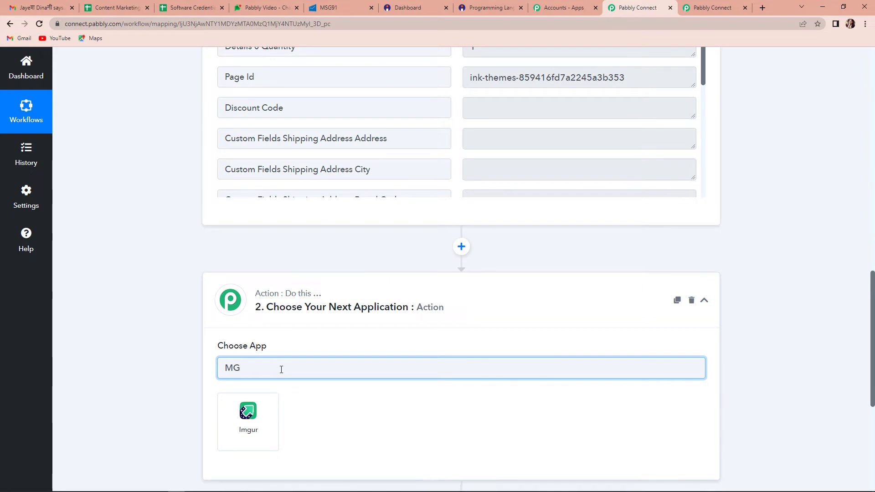
key("BackSpace")
type("SG")
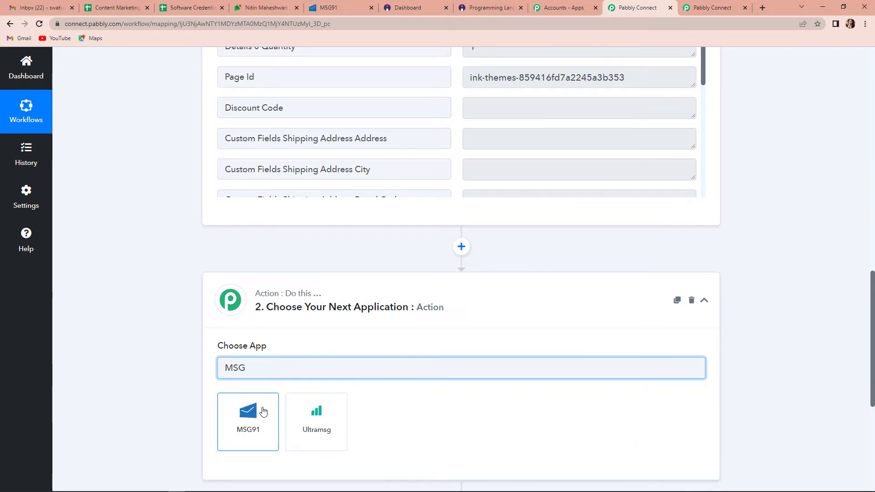
left_click(263, 411)
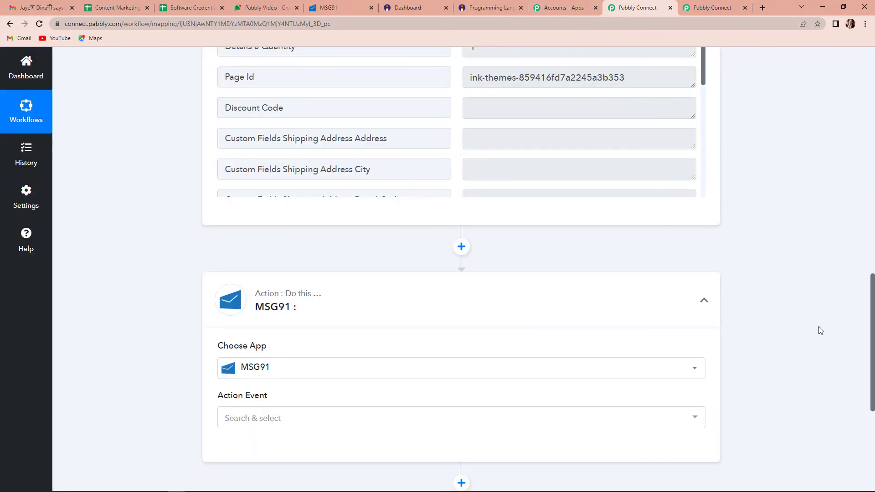
left_click(259, 284)
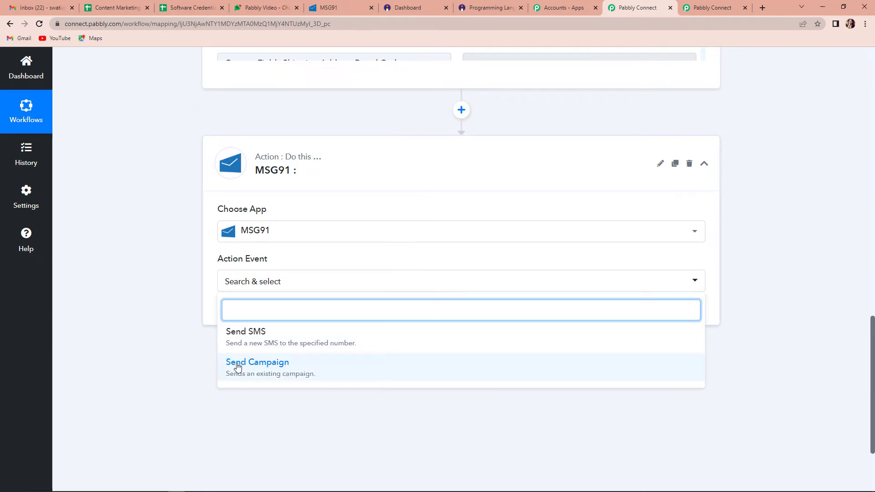
left_click(256, 365)
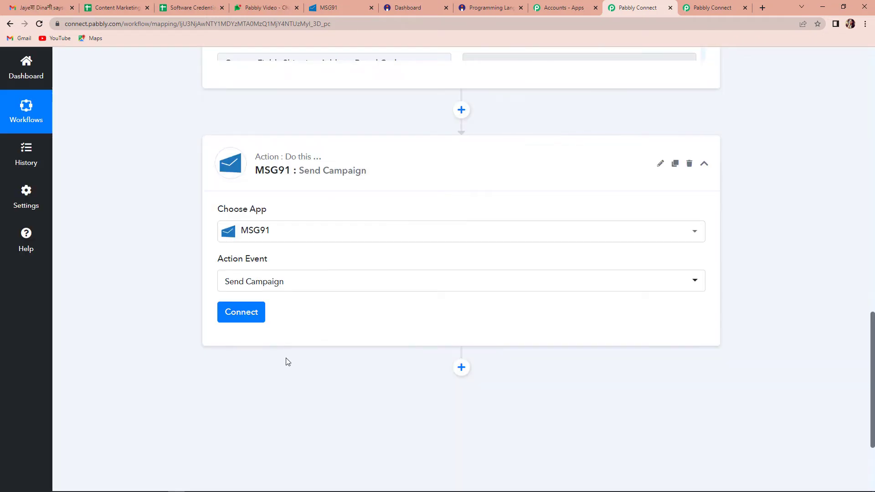
Add a new MSG91 connection (MSG91 #10) and switch to the MSG91 dashboard.
left_click(232, 316)
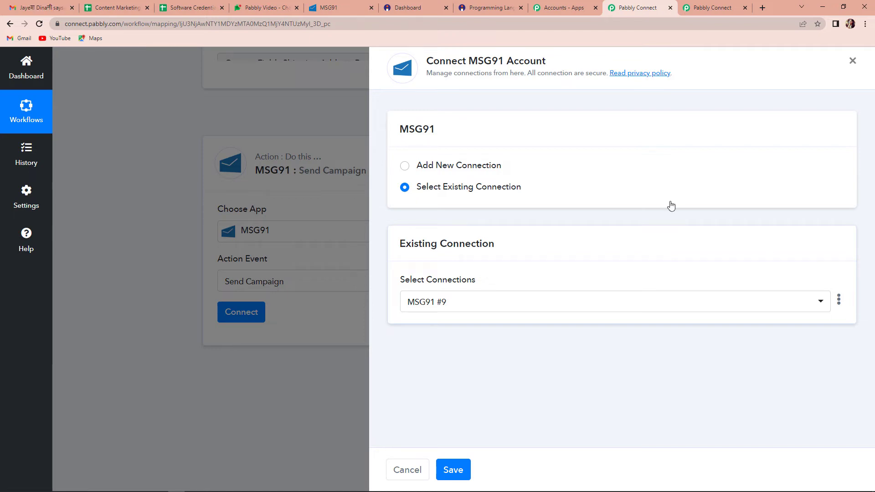
left_click(404, 165)
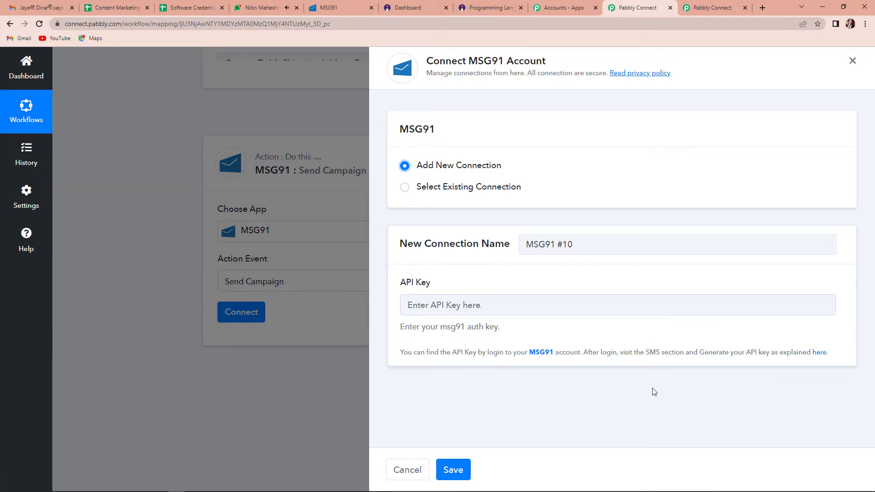
left_click(336, 11)
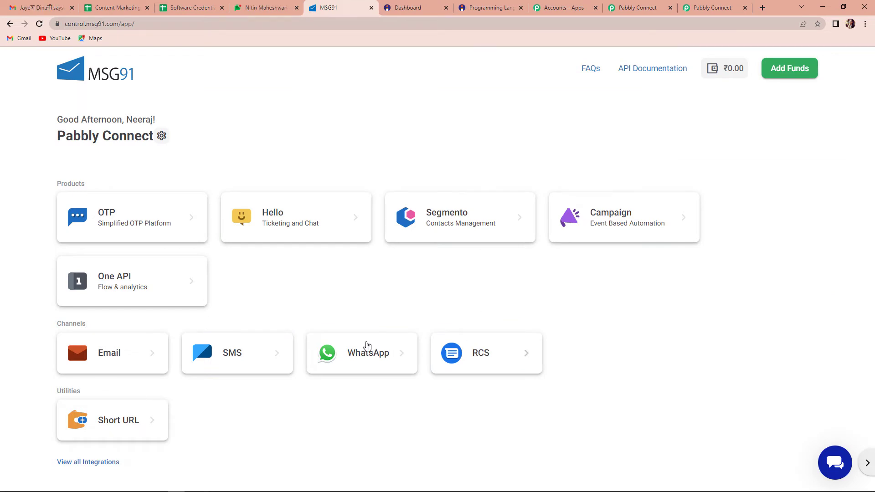
Verify the MSG91 account's mobile number with the OTP on the Authkey page.
left_click(240, 363)
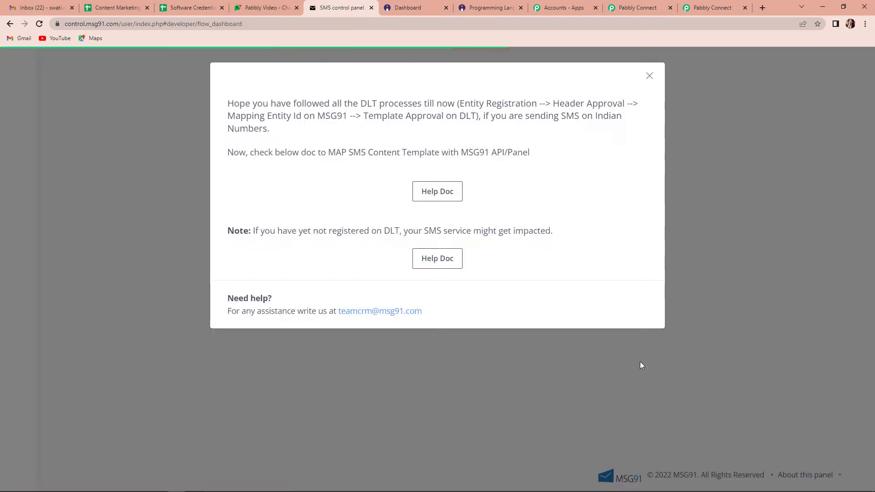
left_click(615, 360)
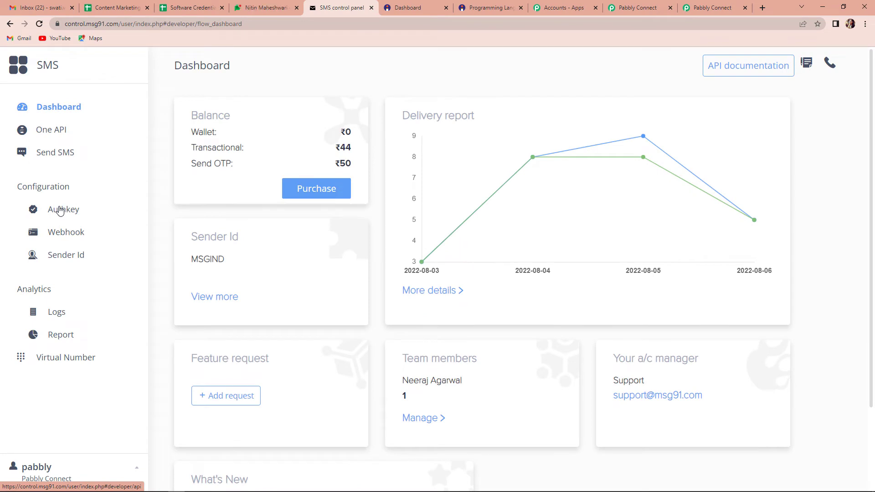
left_click(64, 210)
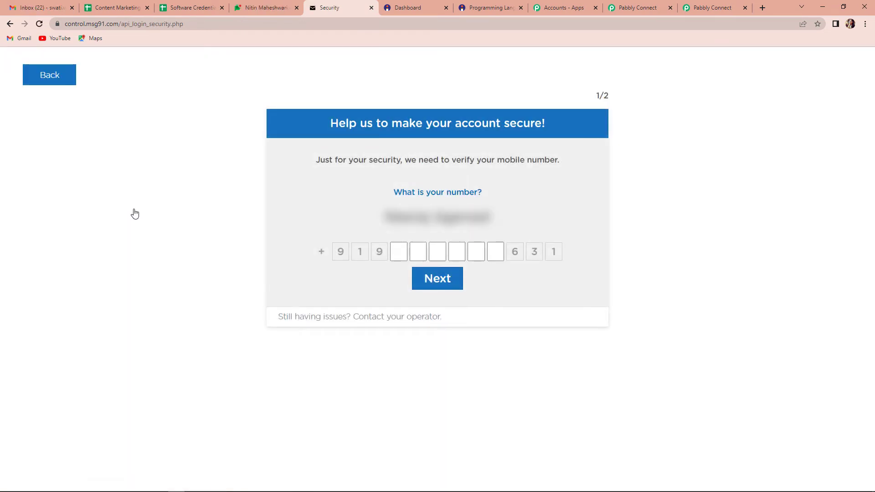
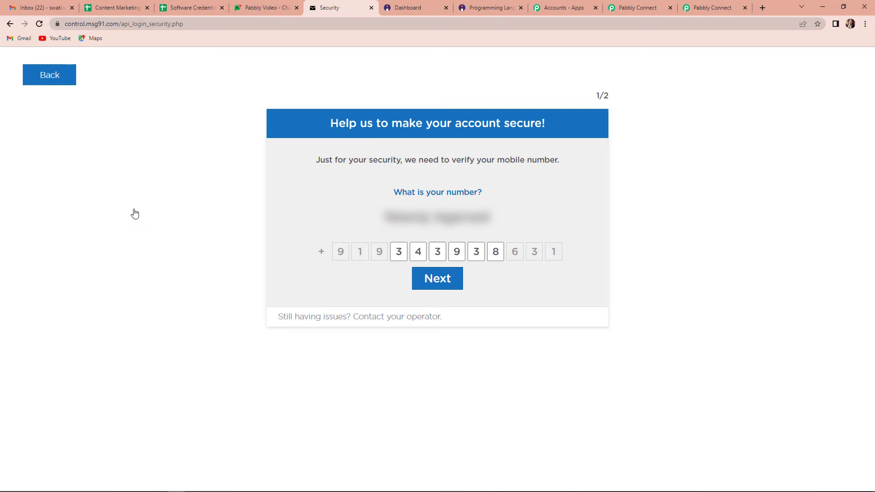
left_click(450, 279)
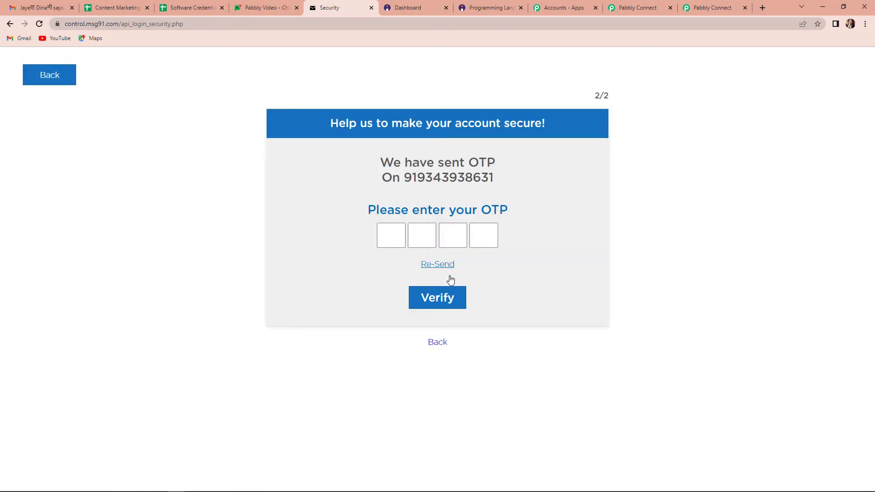
left_click(445, 300)
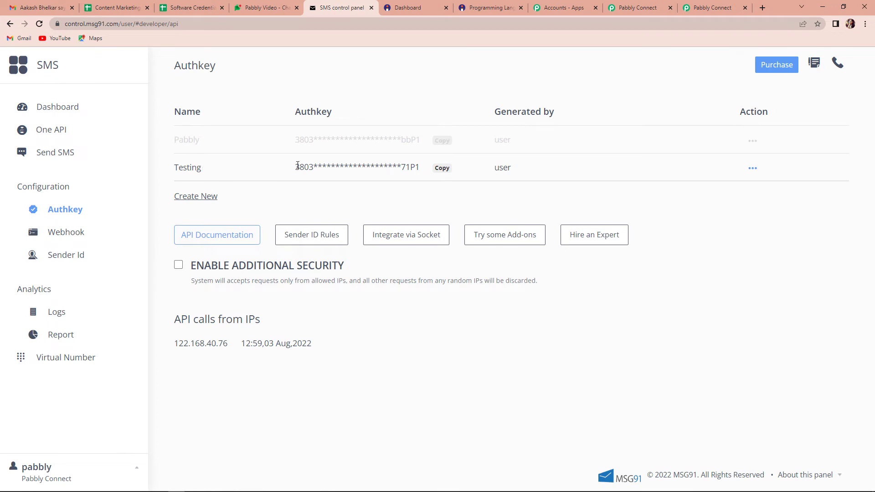
Copy the Testing authkey and focus the API Key field in Pabbly Connect.
left_click(441, 169)
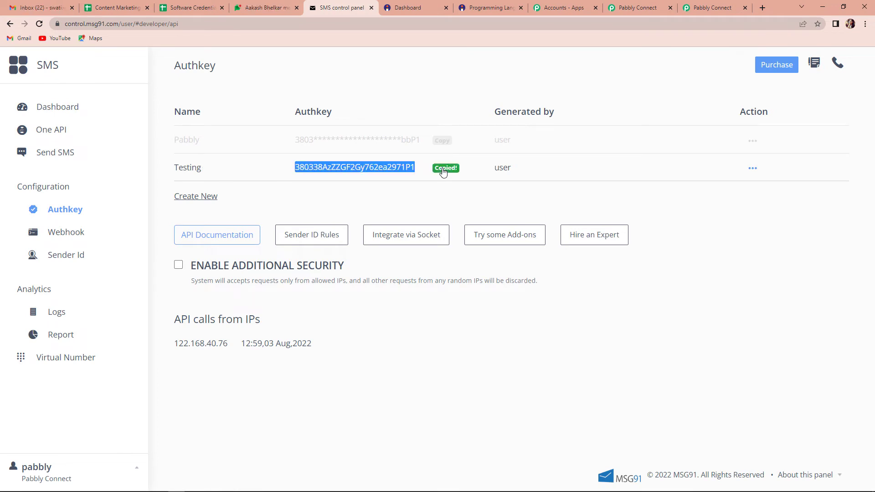
left_click(656, 7)
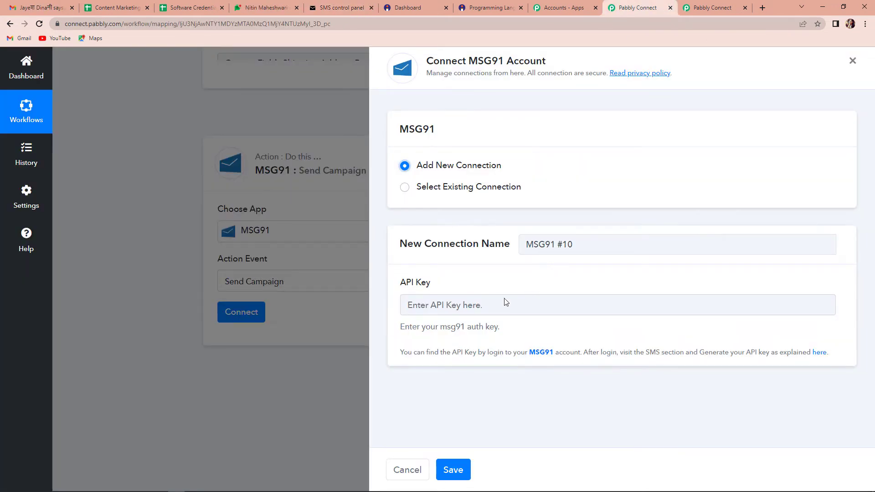
left_click(481, 308)
Save the MSG91 connection with the copied authkey as its API key, then review the mapping form.
key("ctrl+v")
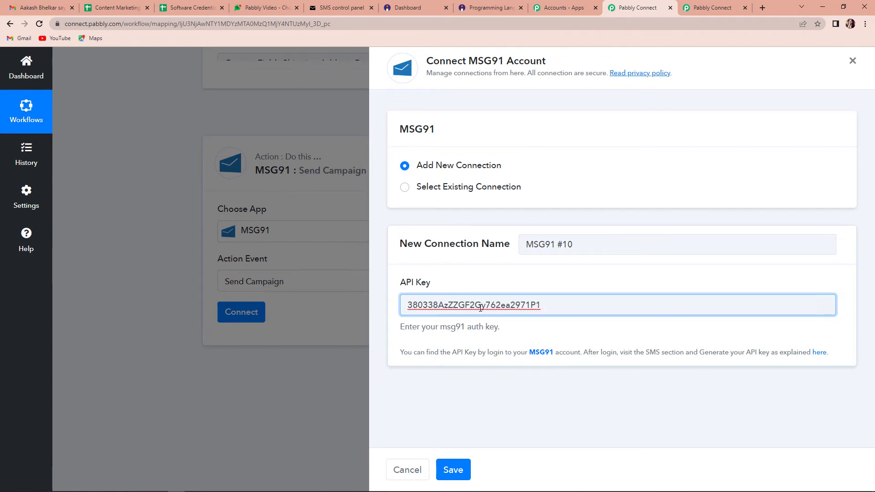
left_click(452, 470)
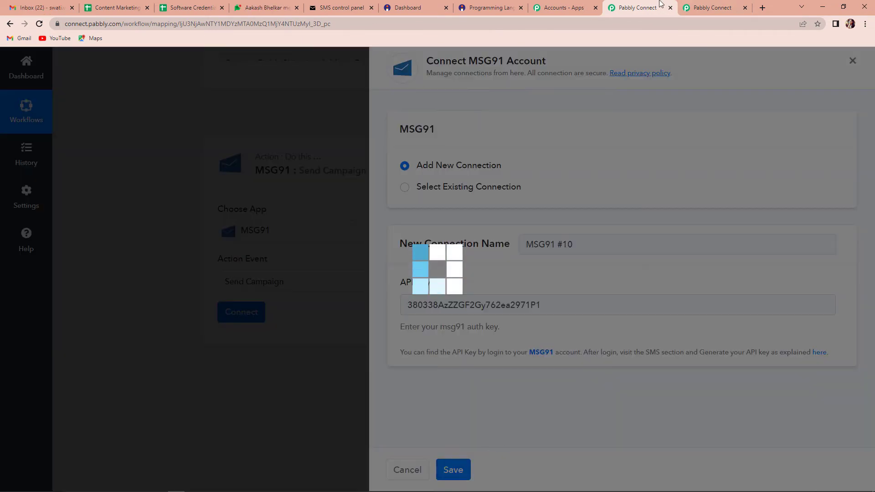
scroll(594, 248, "down", 3)
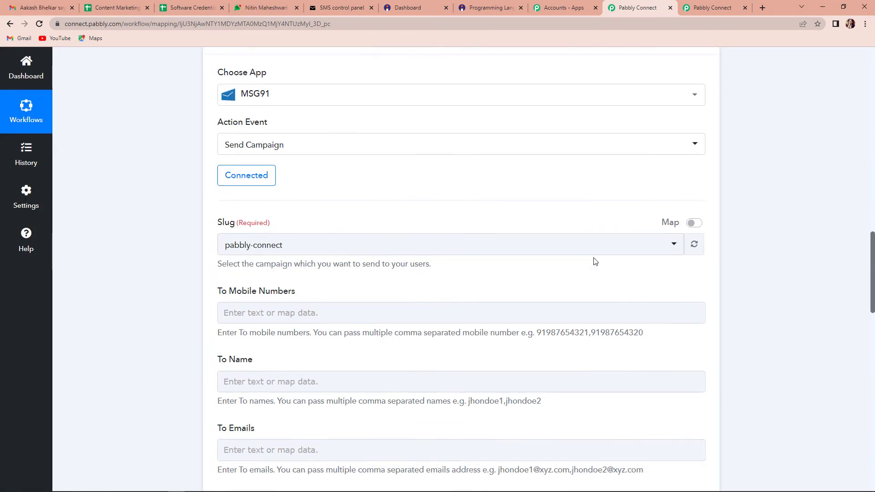
scroll(593, 260, "down", 1)
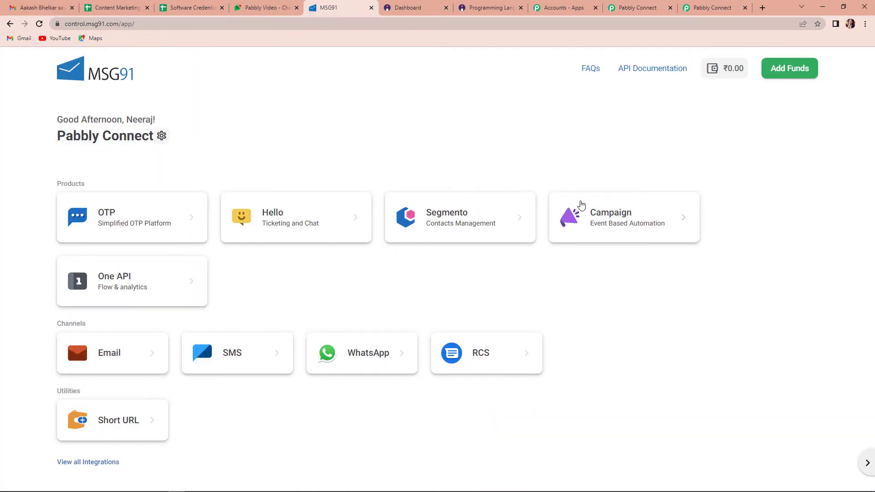
Check the Pabbly Connect and Pabbly campaigns in MSG91's Campaign list, then return to the workflow.
left_click(610, 215)
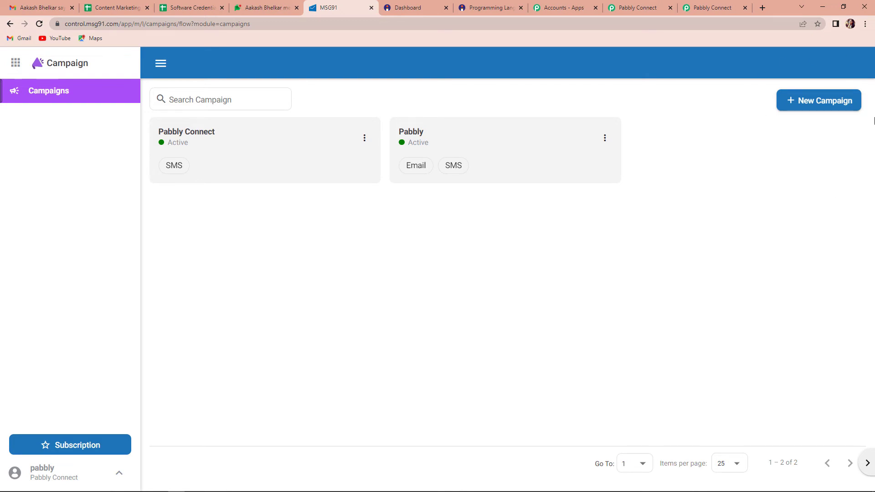
left_click(640, 7)
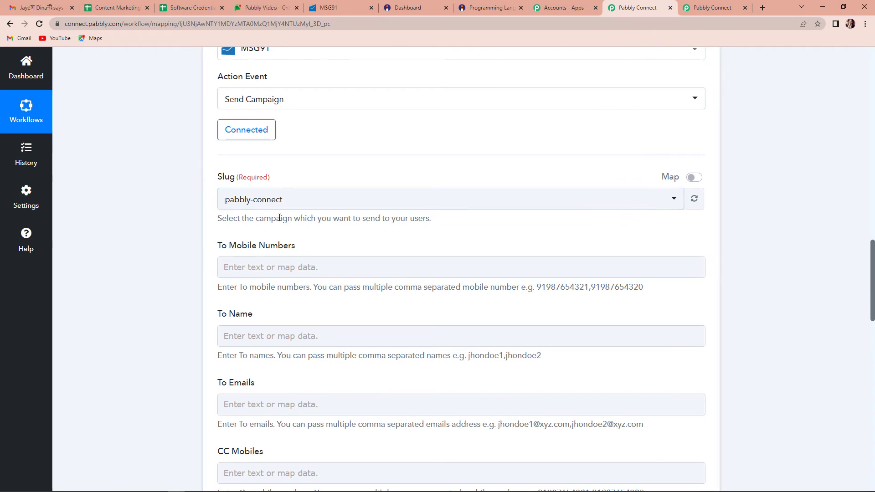
Enter the recipient's mobile number in the To Mobile Numbers field.
scroll(118, 191, "down", 3)
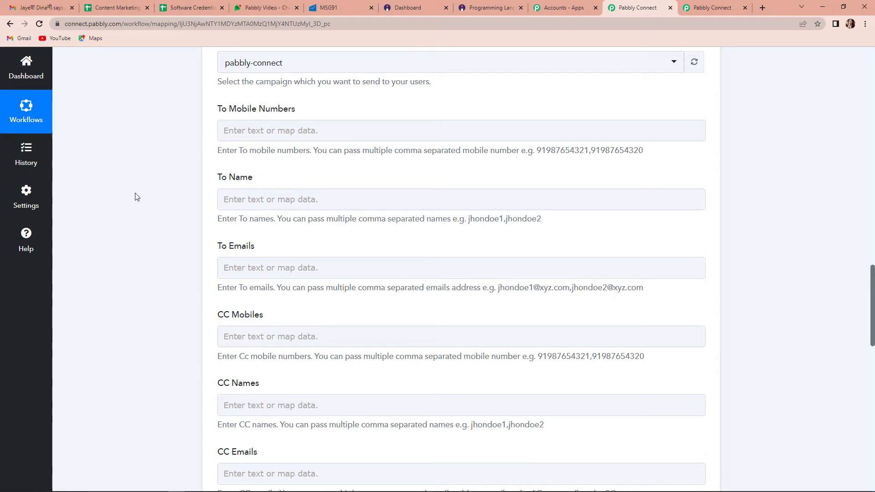
left_click(320, 130)
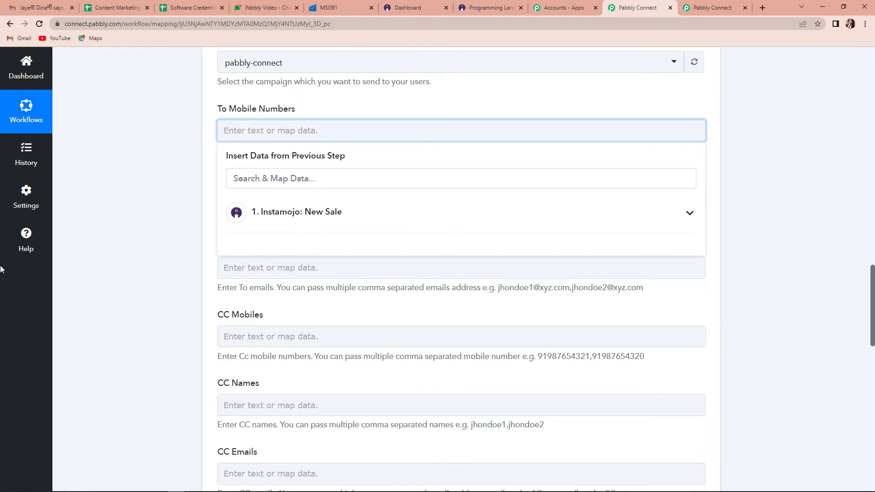
type("************")
left_click(178, 173)
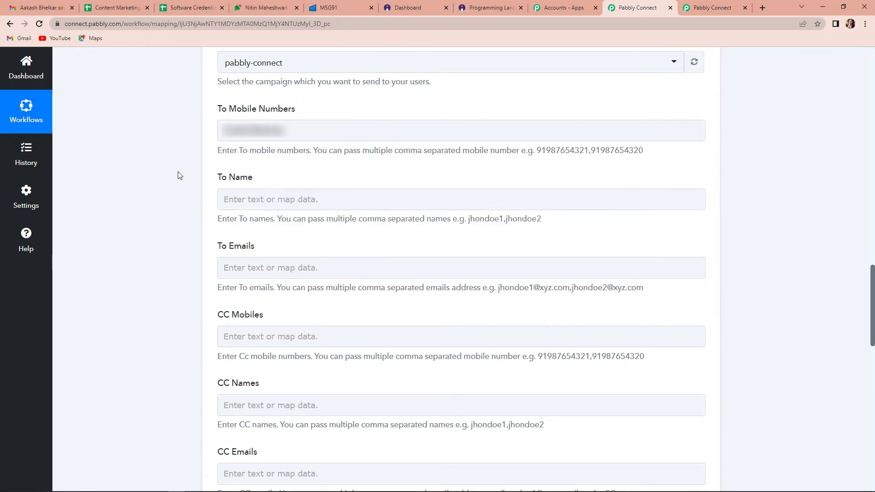
Set To Name to 'Pabbly Connect' and move down to the custom Name field.
left_click(258, 207)
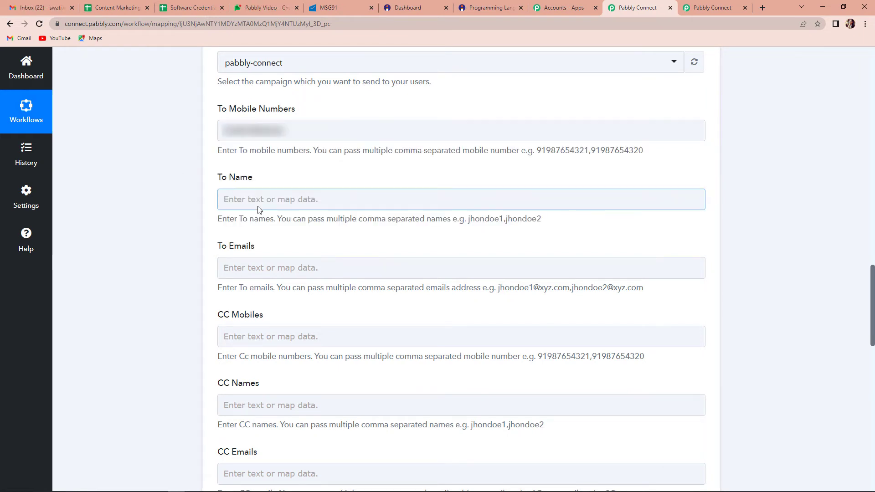
type("Pabbl")
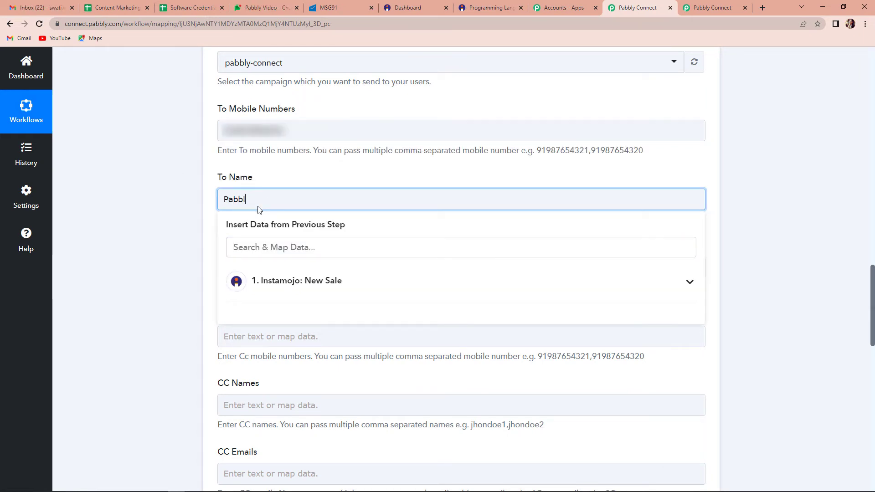
type("y Connect")
left_click(160, 229)
scroll(166, 243, "down", 3)
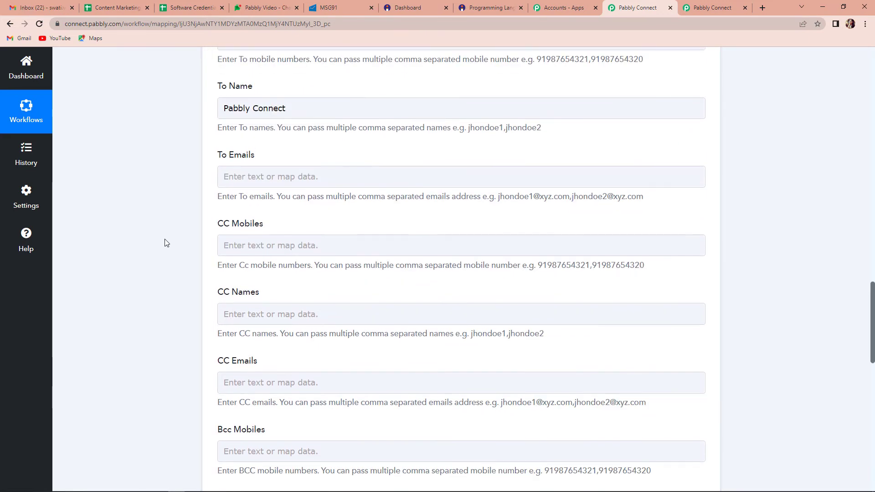
scroll(166, 243, "down", 5)
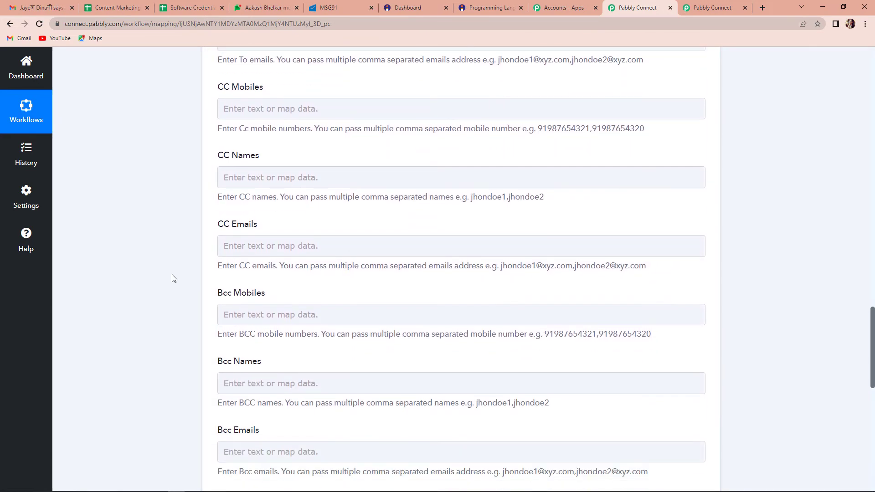
scroll(173, 278, "down", 3)
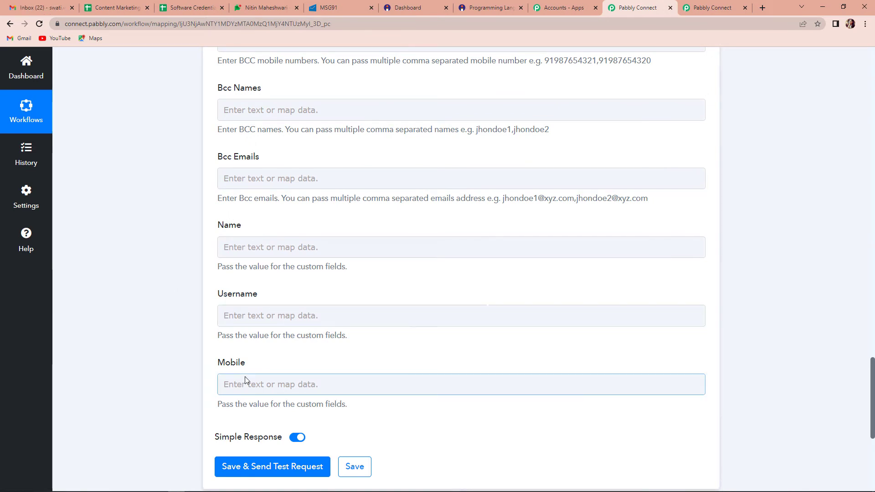
left_click(245, 249)
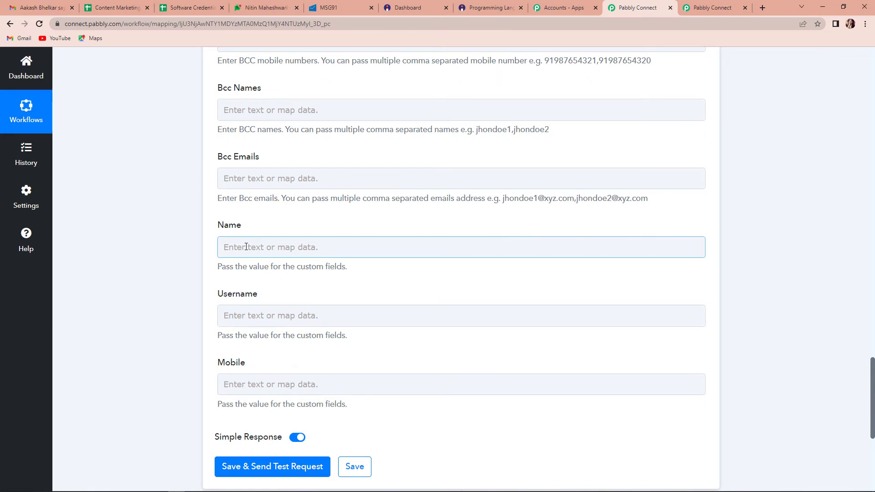
Map the Instamojo New Sale Buyer Name into both the custom Name and Username fields.
left_click(246, 247)
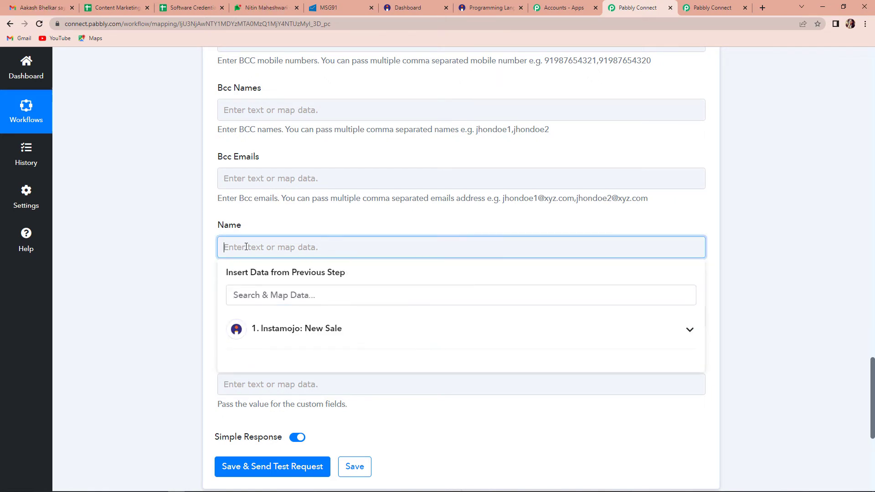
left_click(282, 330)
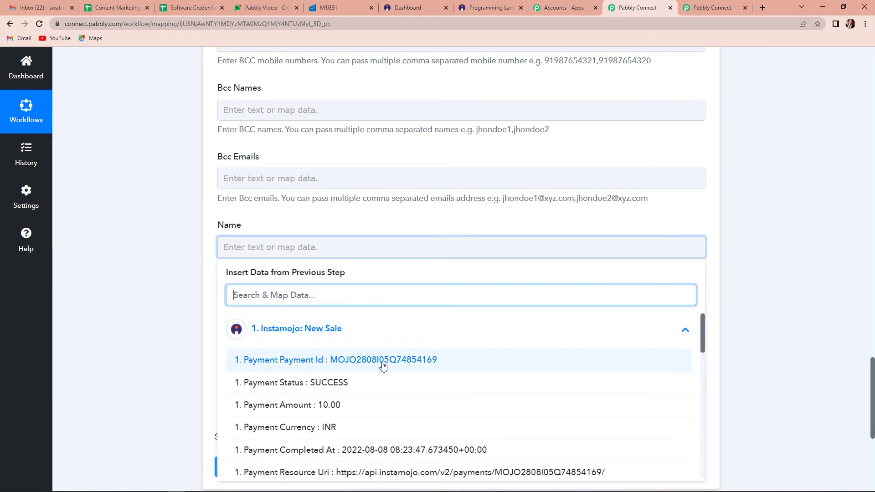
scroll(384, 362, "down", 2)
scroll(383, 367, "down", 2)
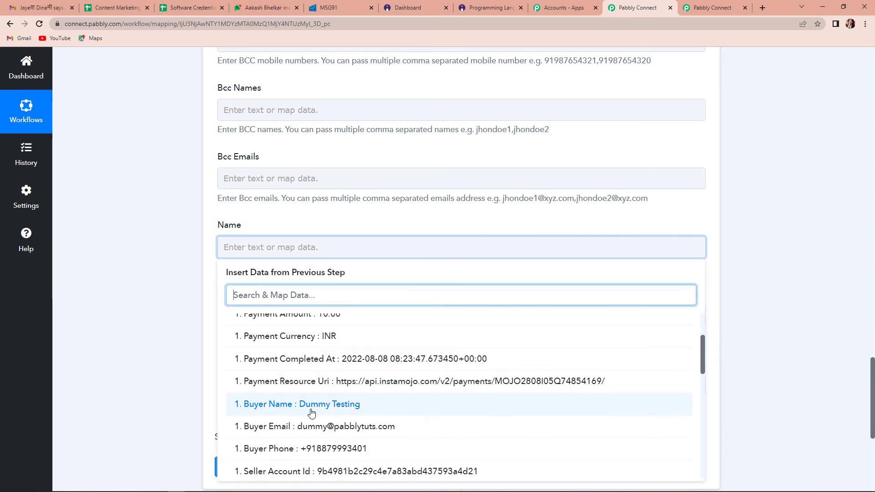
left_click(185, 353)
scroll(293, 279, "down", 1)
left_click(292, 276)
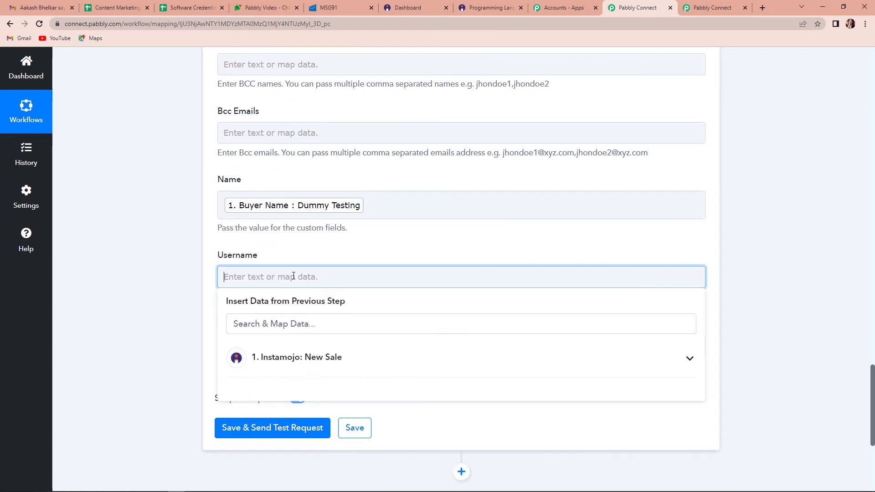
left_click(293, 356)
scroll(294, 424, "down", 2)
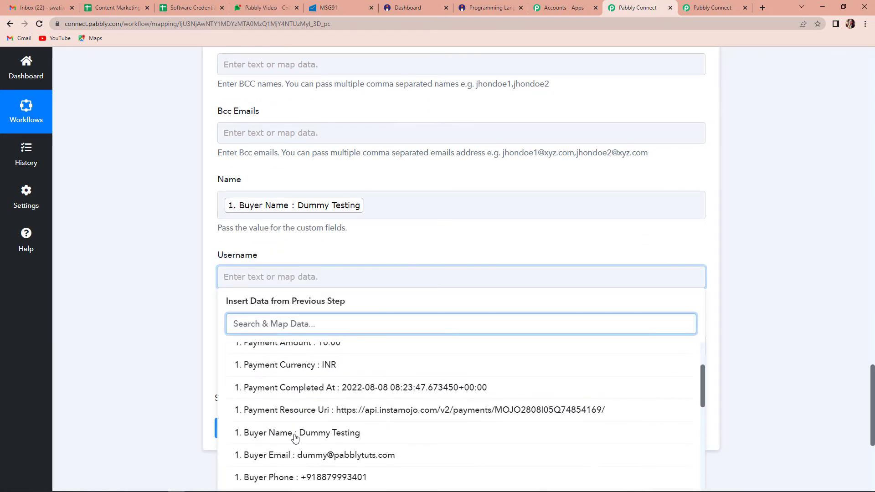
left_click(255, 432)
left_click(153, 339)
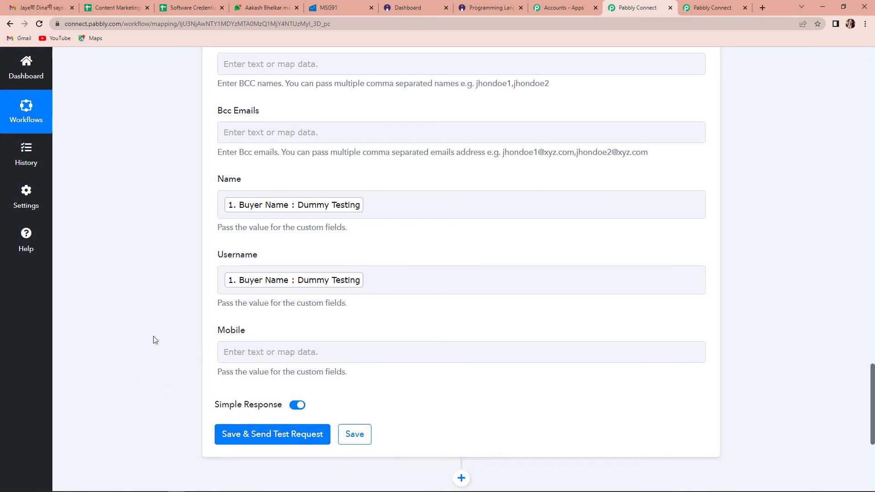
Map the Instamojo New Sale Buyer Phone into the custom Mobile field.
scroll(153, 340, "down", 3)
left_click(283, 215)
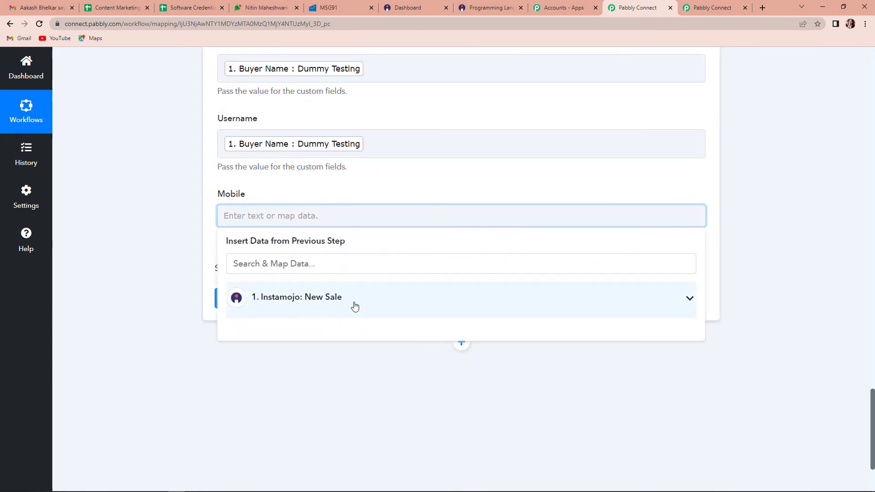
left_click(355, 305)
scroll(408, 373, "down", 2)
scroll(333, 377, "down", 1)
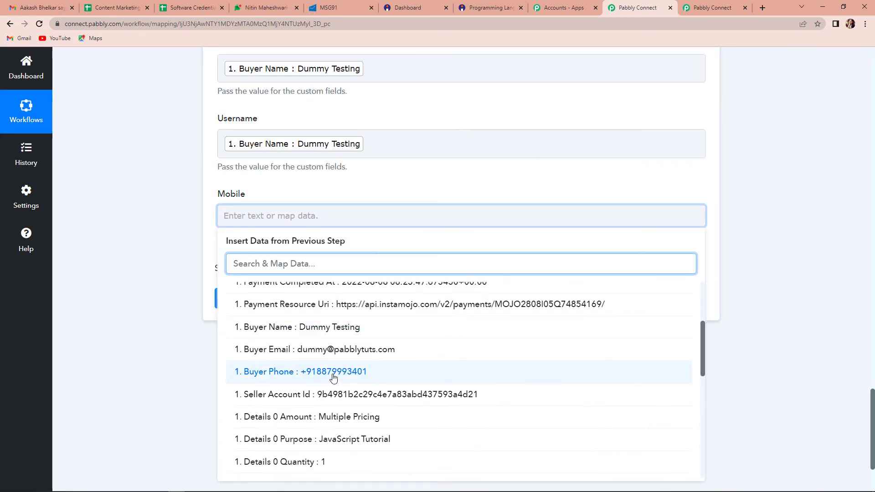
left_click(333, 377)
left_click(167, 302)
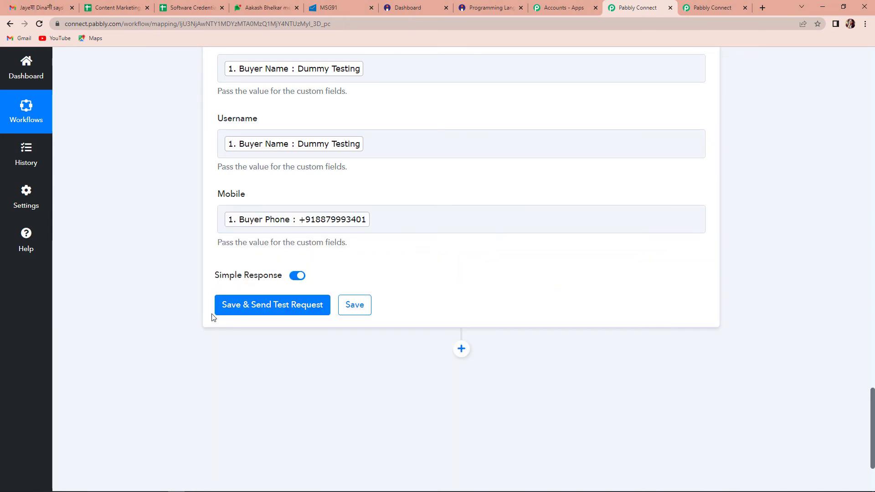
Save the MSG91 step, send a test request and confirm the success response.
left_click(280, 305)
scroll(747, 305, "down", 2)
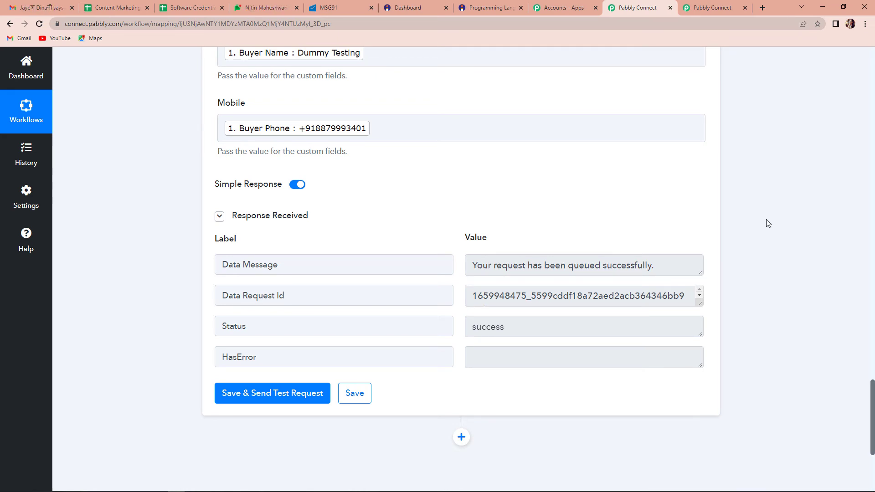
Open the live Programming Languages page and check out Learning Python Basics for ₹11.
left_click(414, 7)
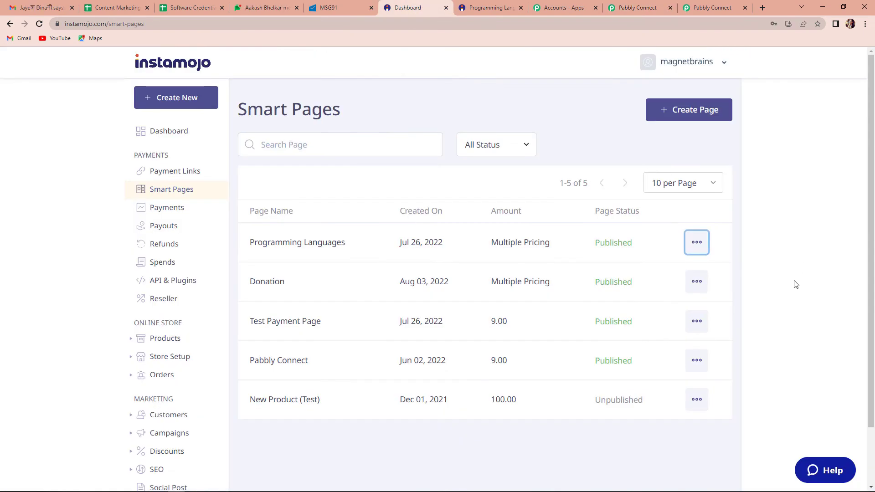
left_click(696, 242)
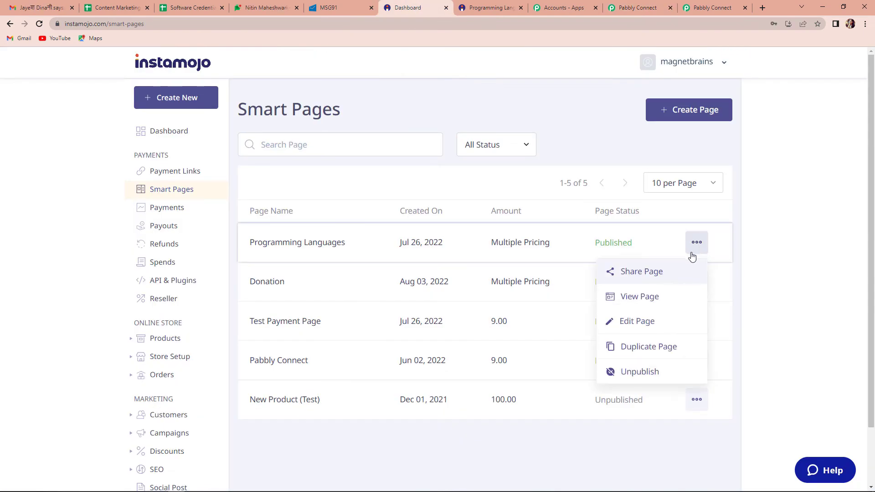
left_click(624, 299)
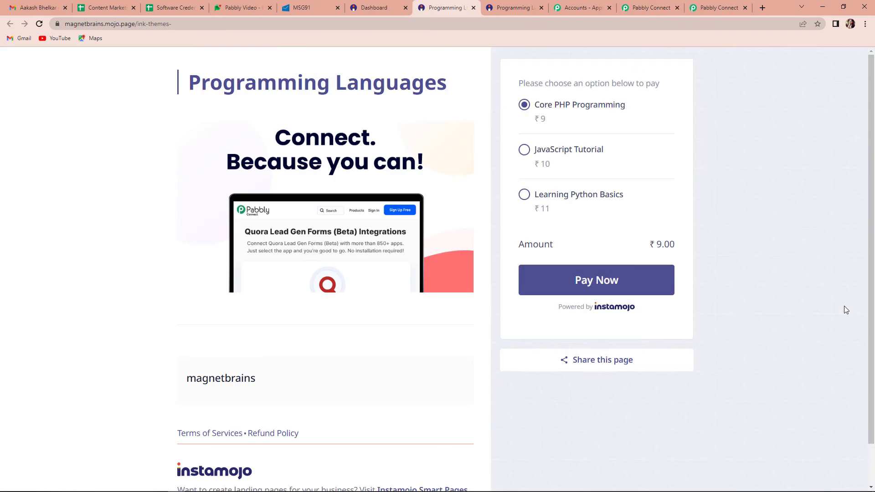
left_click(523, 196)
left_click(614, 279)
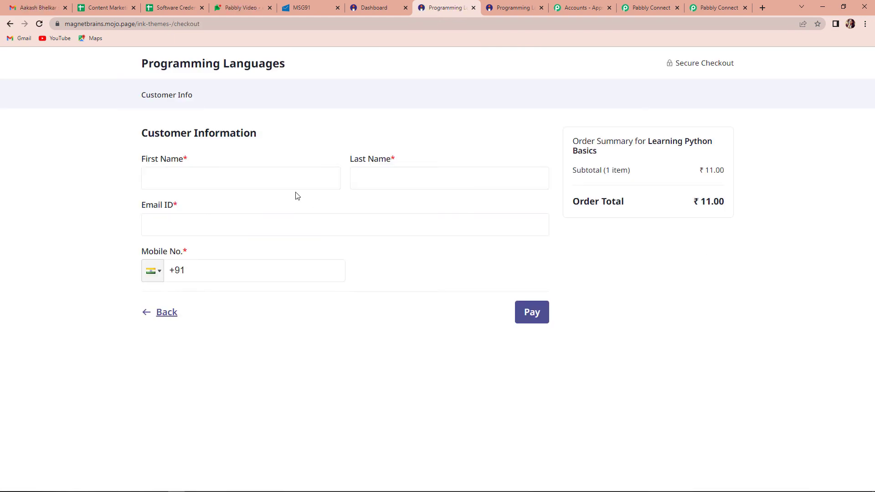
Fill in the buyer's first name, last name, e-mail and mobile number, then submit payment.
left_click(288, 181)
left_click(210, 221)
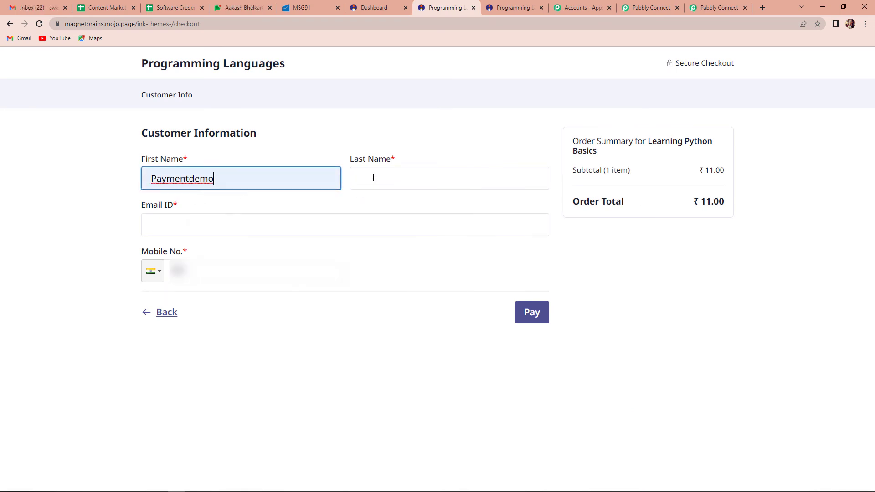
left_click(392, 177)
left_click(408, 205)
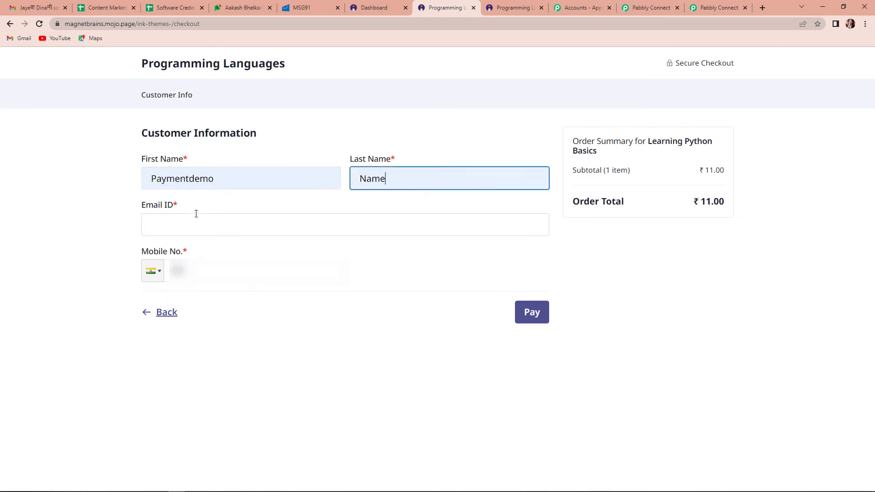
left_click(183, 227)
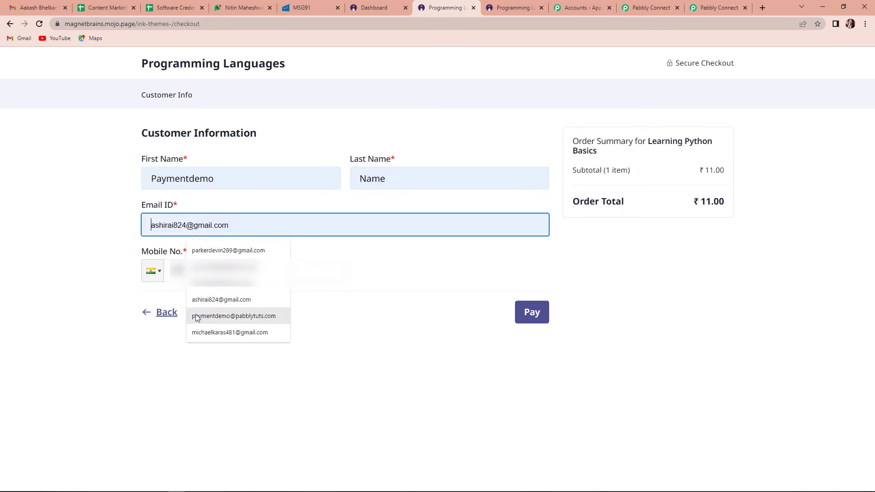
left_click(213, 319)
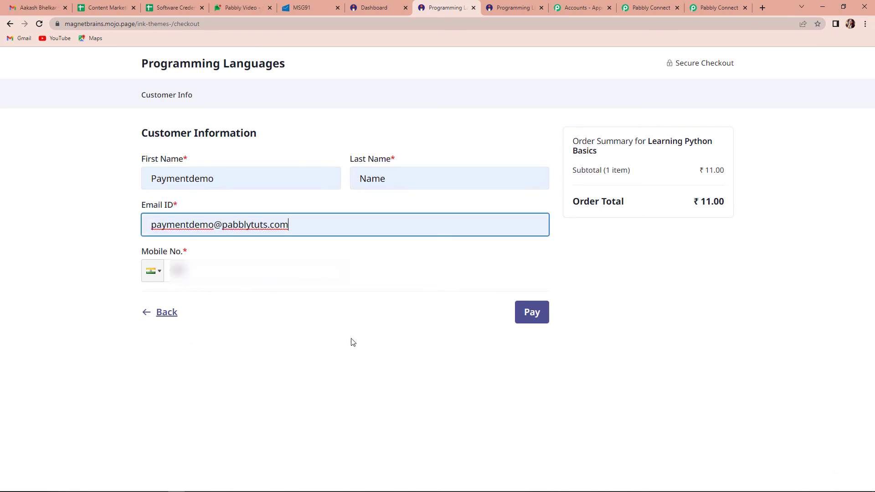
left_click(208, 268)
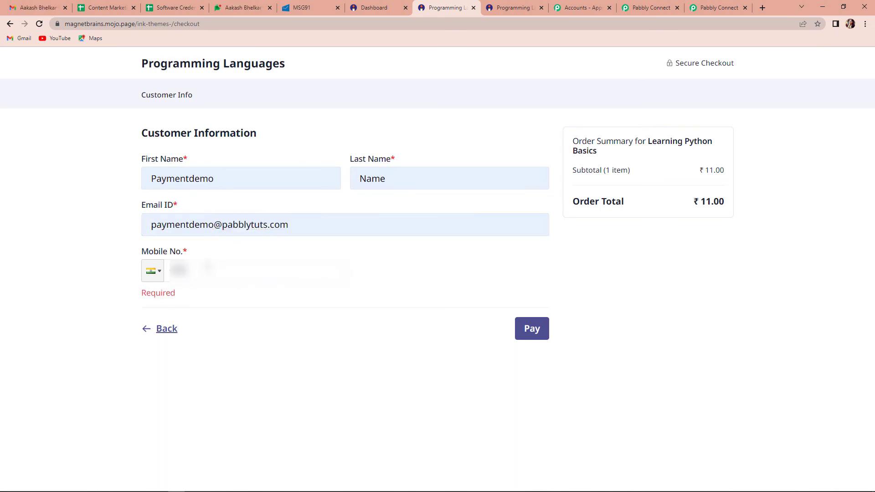
type("??????????")
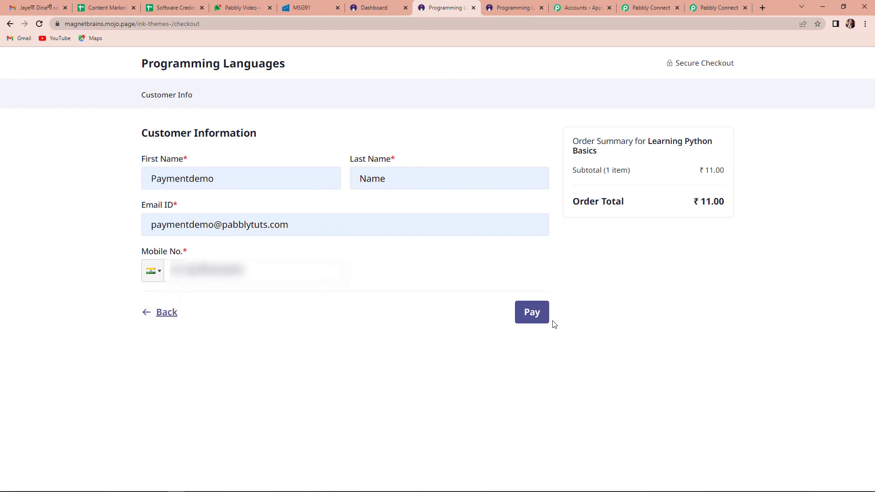
left_click(532, 316)
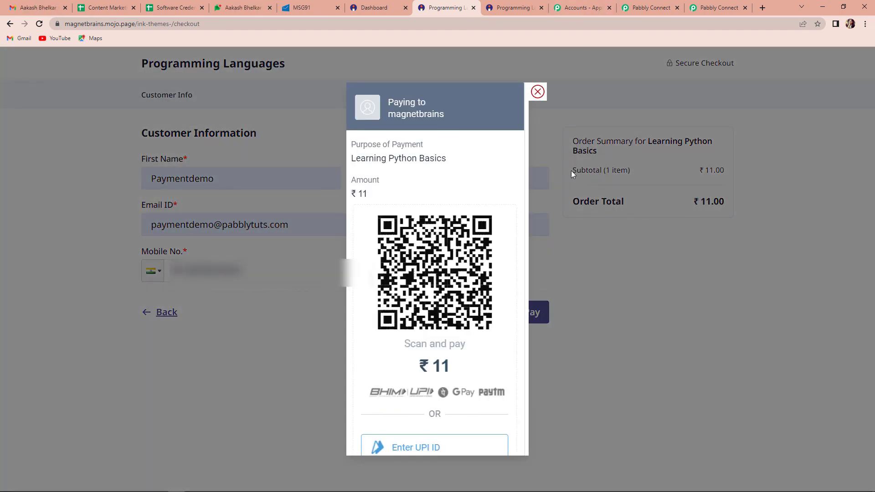